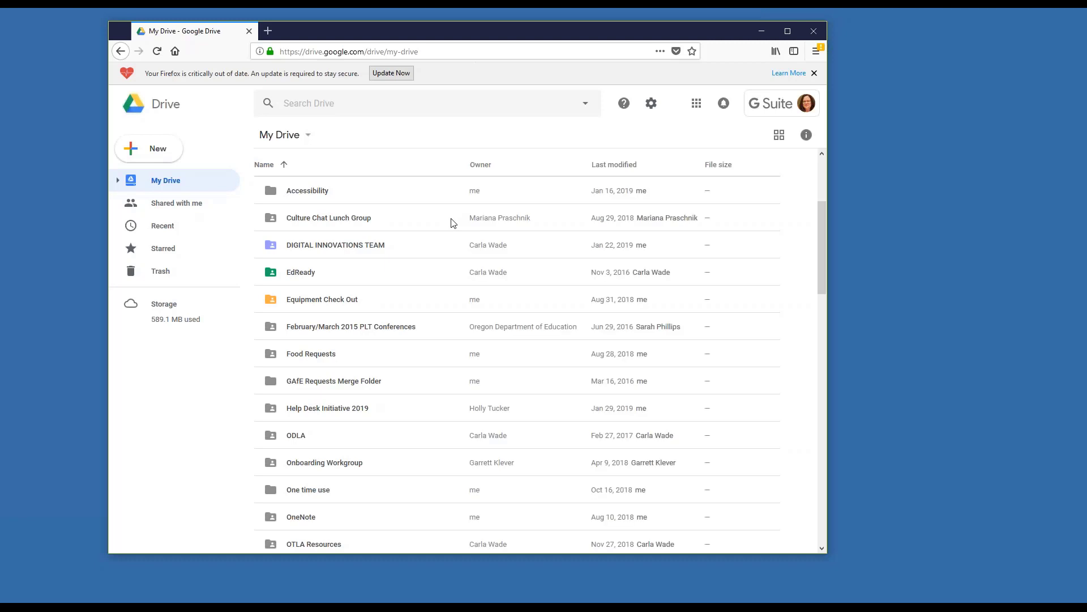
Open the "One time use" folder and create a new blank Google Form in it
{"action": "double_click", "coordinate": [453, 222]}
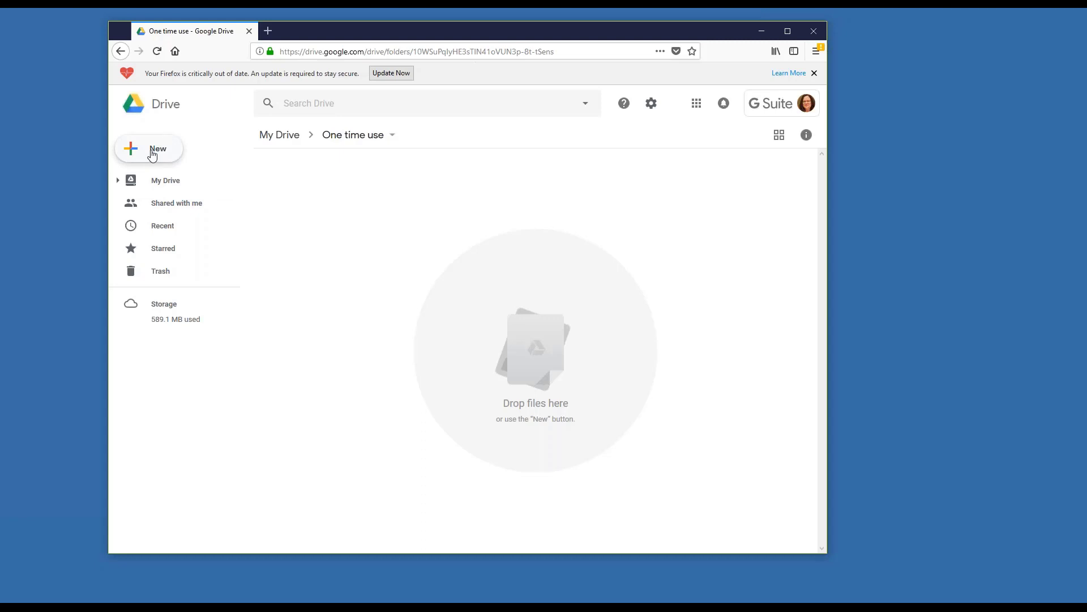
{"action": "left_click", "coordinate": [153, 153]}
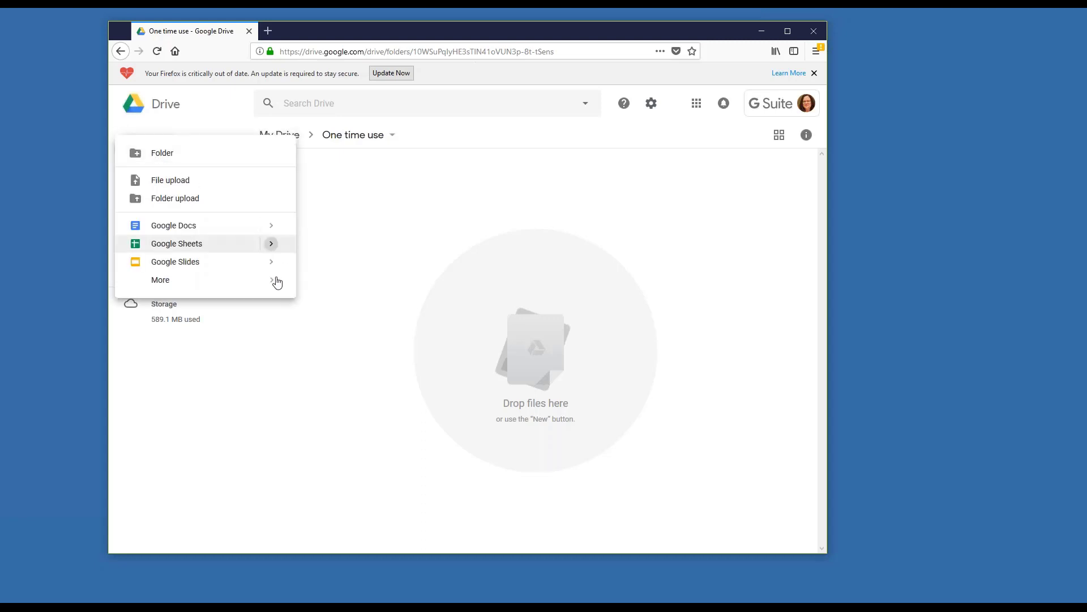
{"action": "mouse_move", "coordinate": [276, 285]}
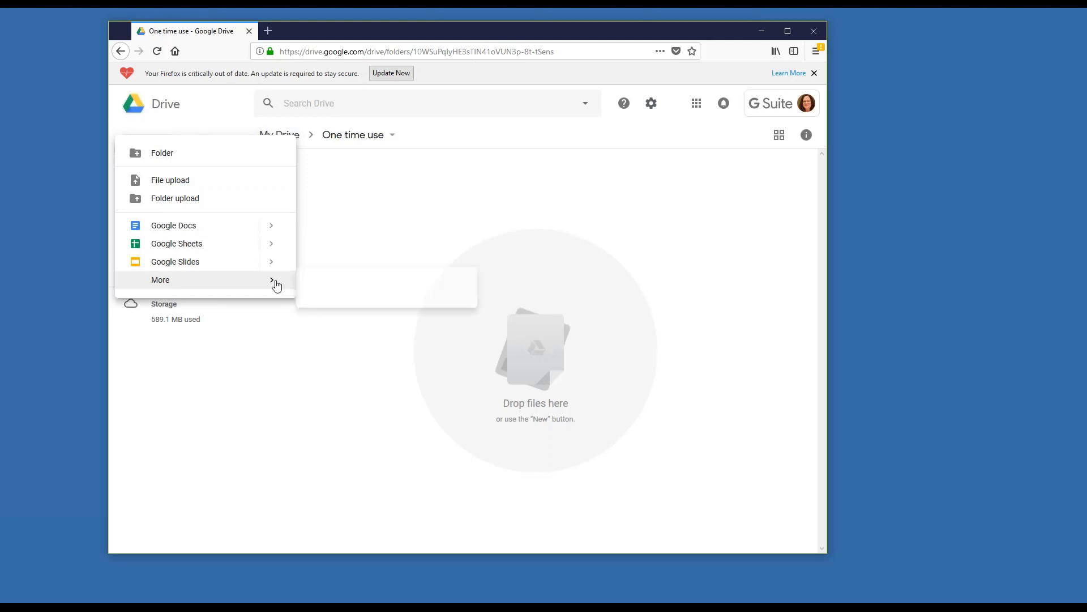
{"action": "left_click", "coordinate": [337, 290]}
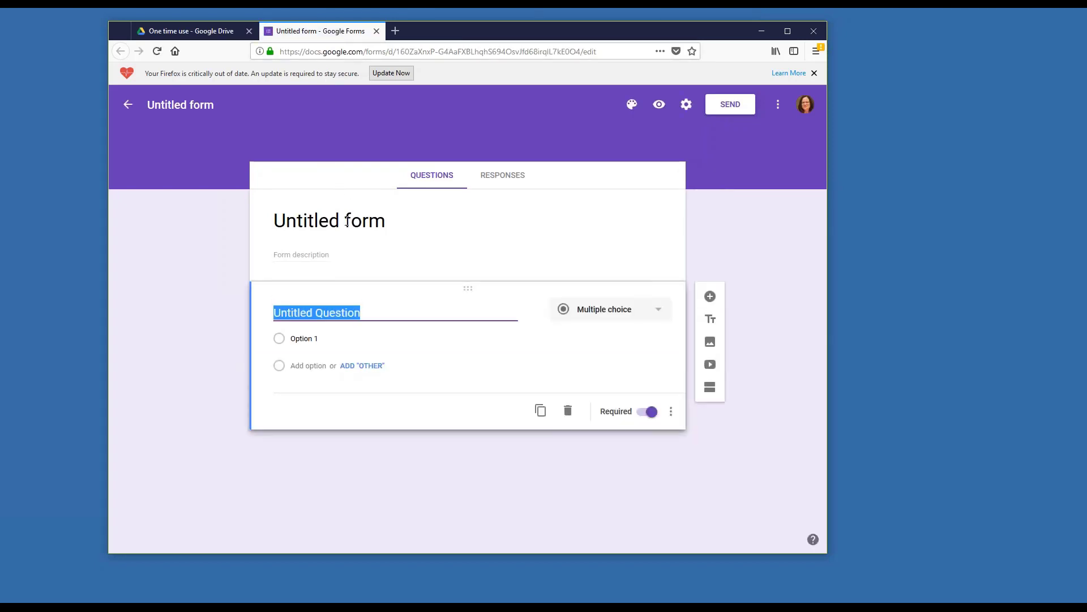
Title the form "Fancy title!" and apply the same name to the form file
{"action": "left_click", "coordinate": [346, 221]}
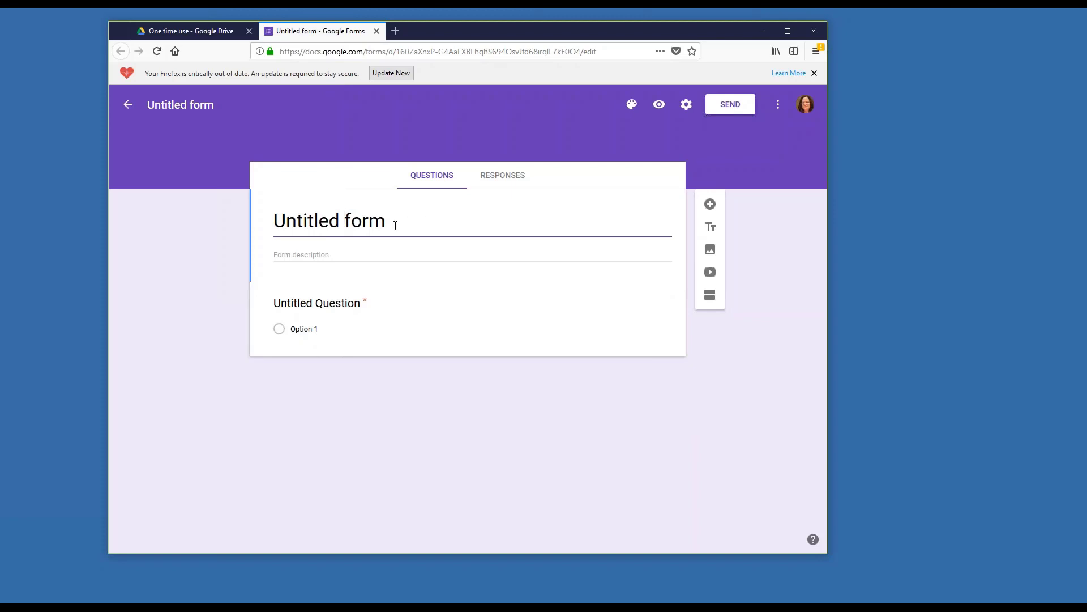
{"action": "left_click_drag", "start_coordinate": [396, 225], "coordinate": [265, 234]}
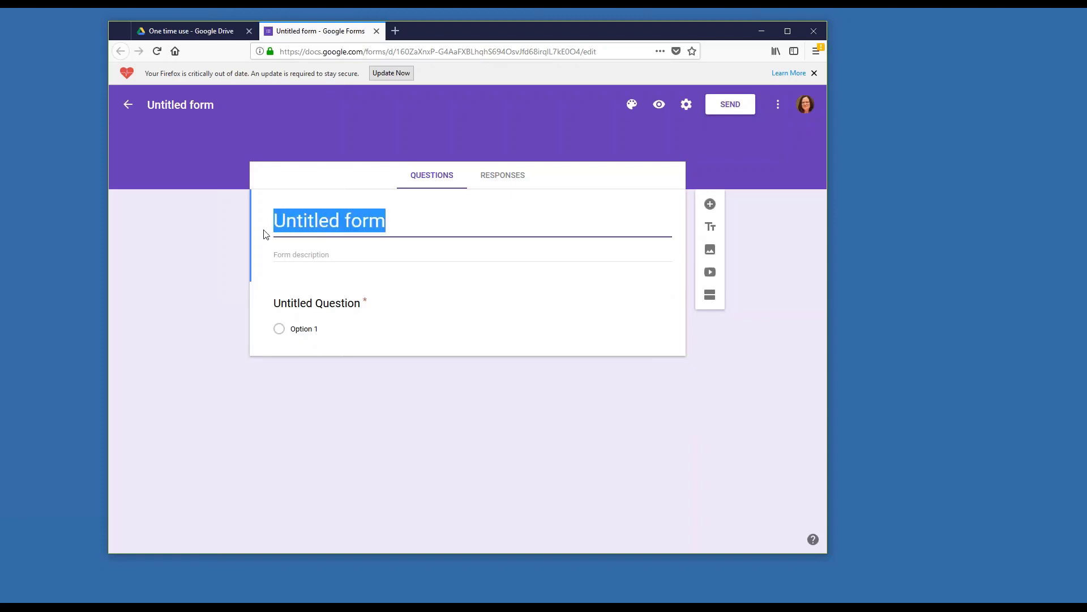
{"action": "type", "text": "Fanc"}
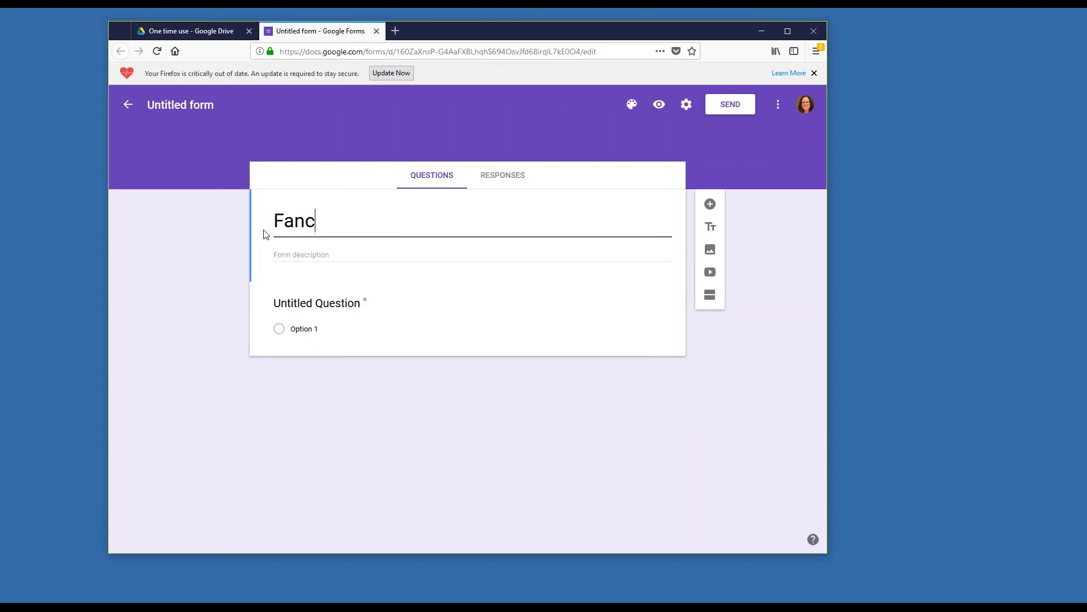
{"action": "type", "text": "y title!"}
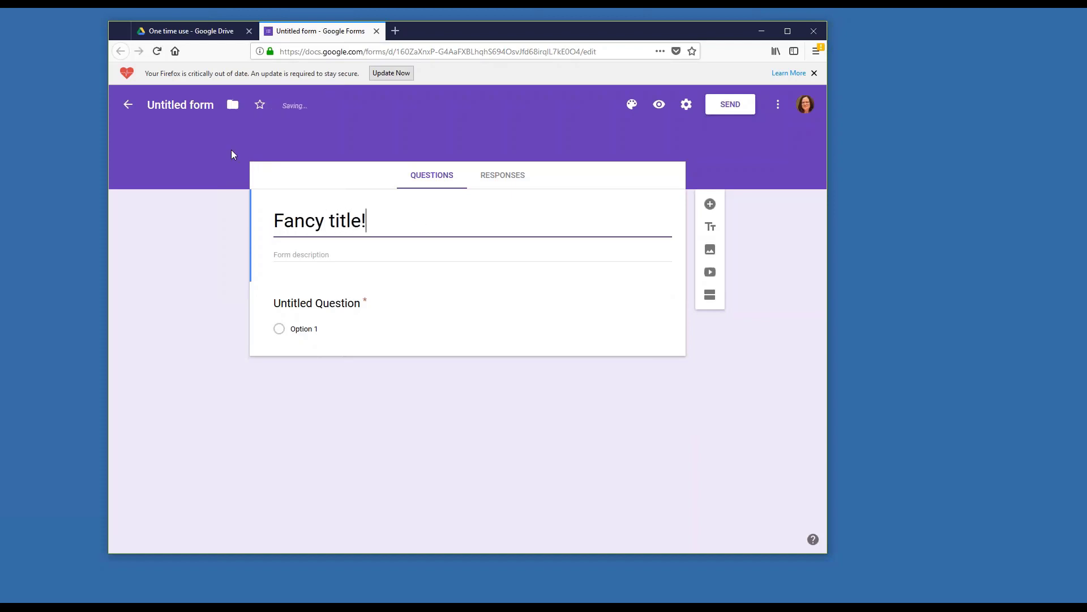
{"action": "left_click", "coordinate": [198, 108]}
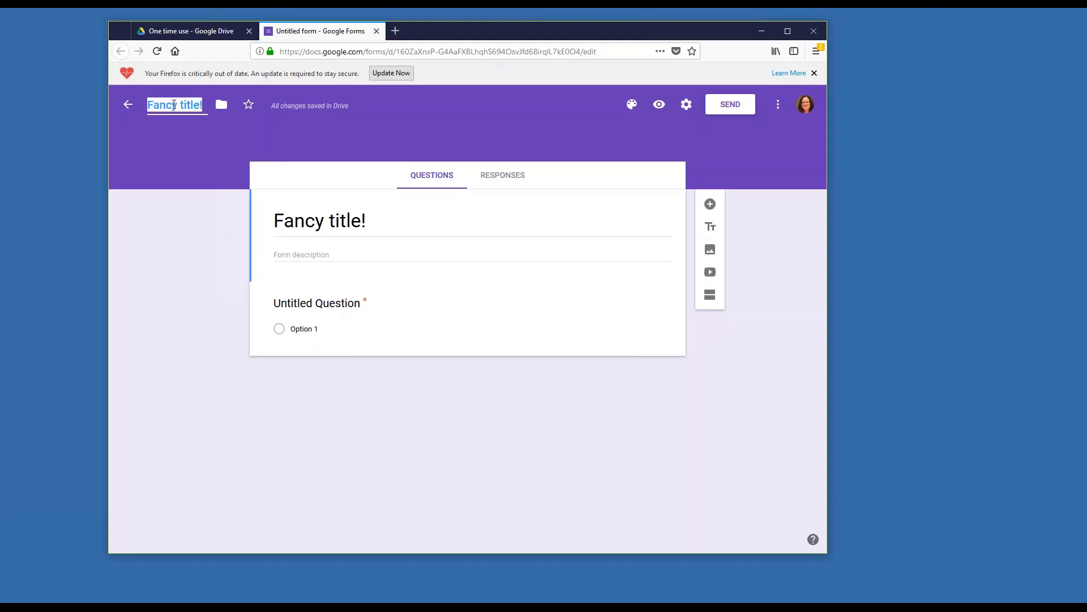
{"action": "left_click", "coordinate": [348, 220]}
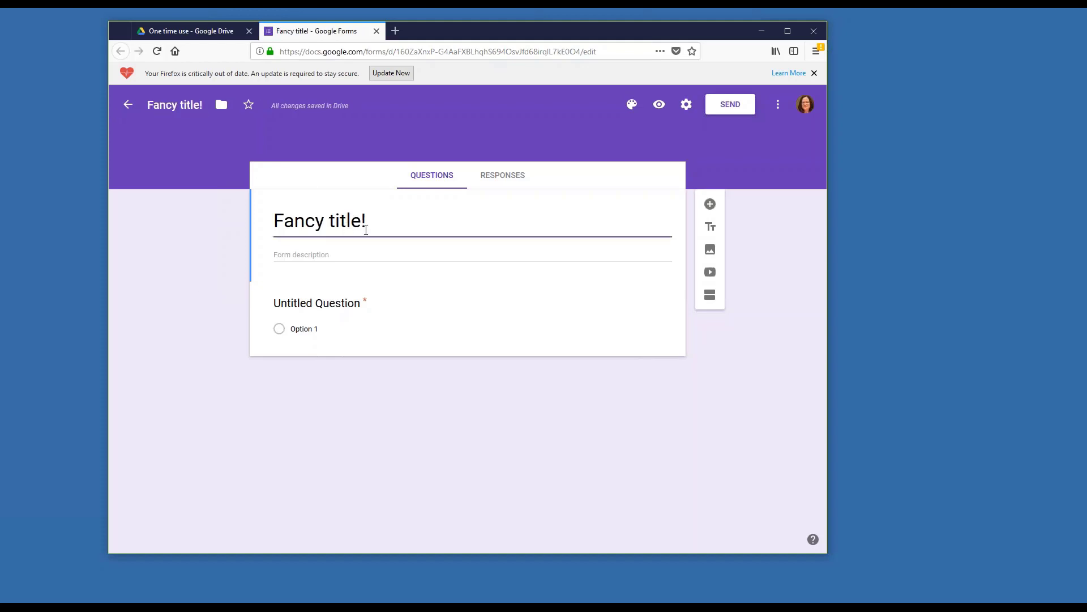
{"action": "left_click", "coordinate": [336, 258]}
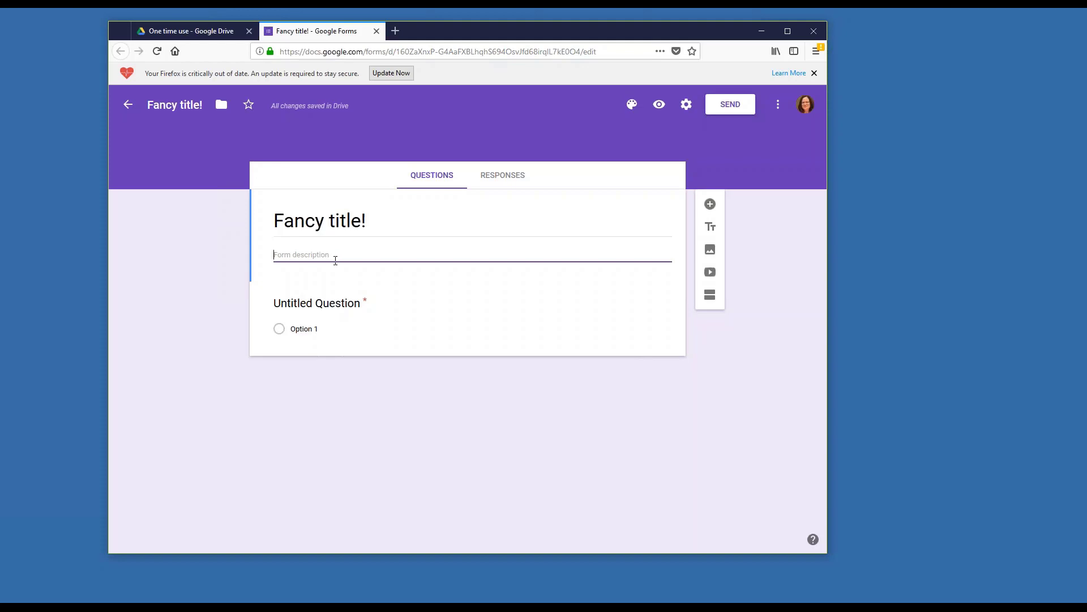
Name the first question "Name" and set its type to multiple choice
{"action": "left_click", "coordinate": [323, 304]}
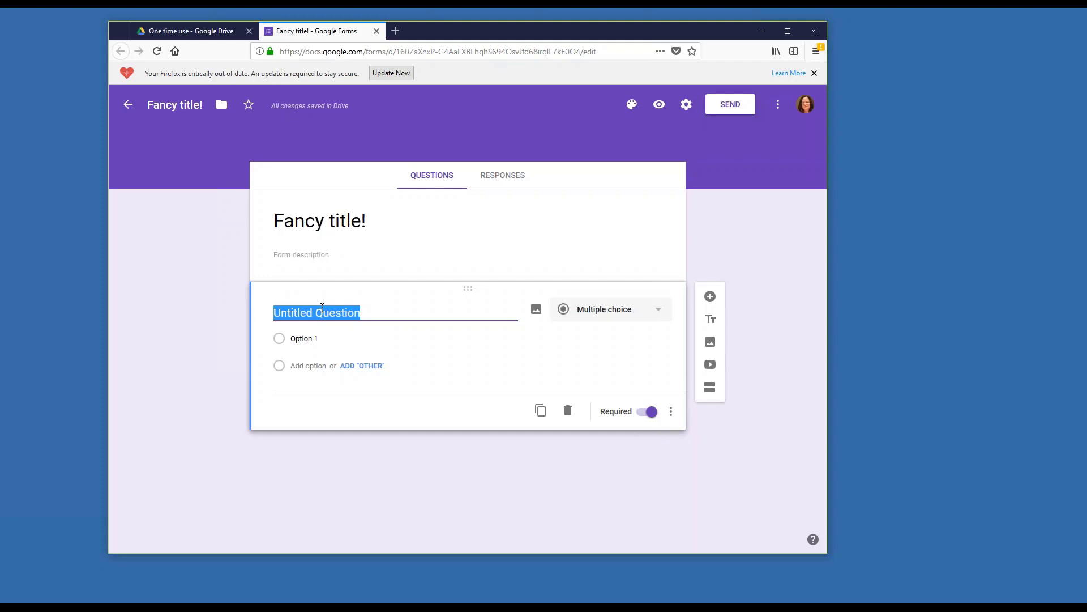
{"action": "type", "text": "Name"}
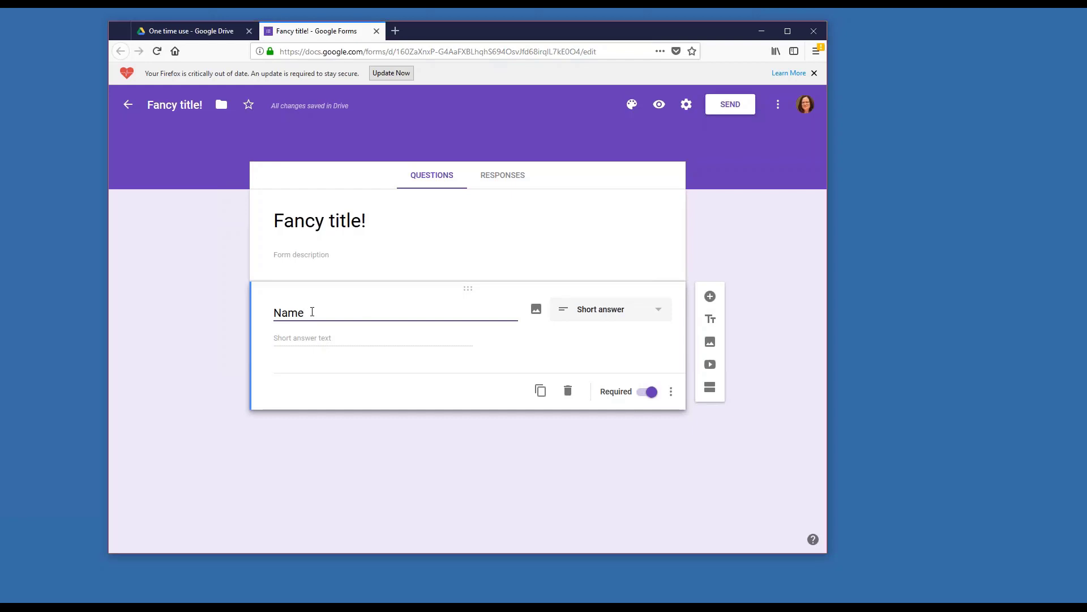
{"action": "left_click", "coordinate": [586, 318]}
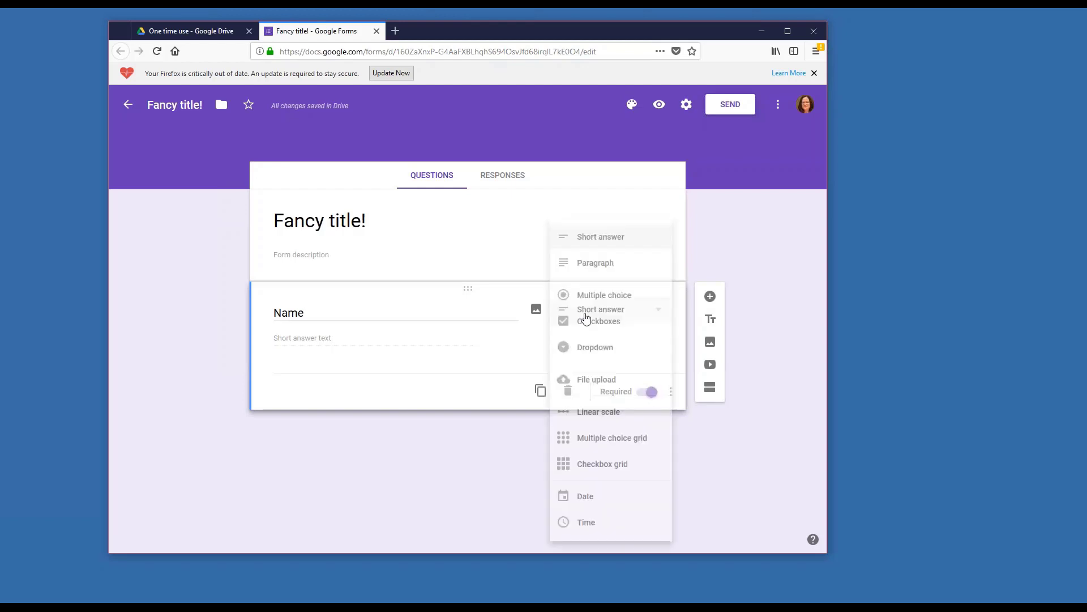
{"action": "left_click", "coordinate": [591, 295]}
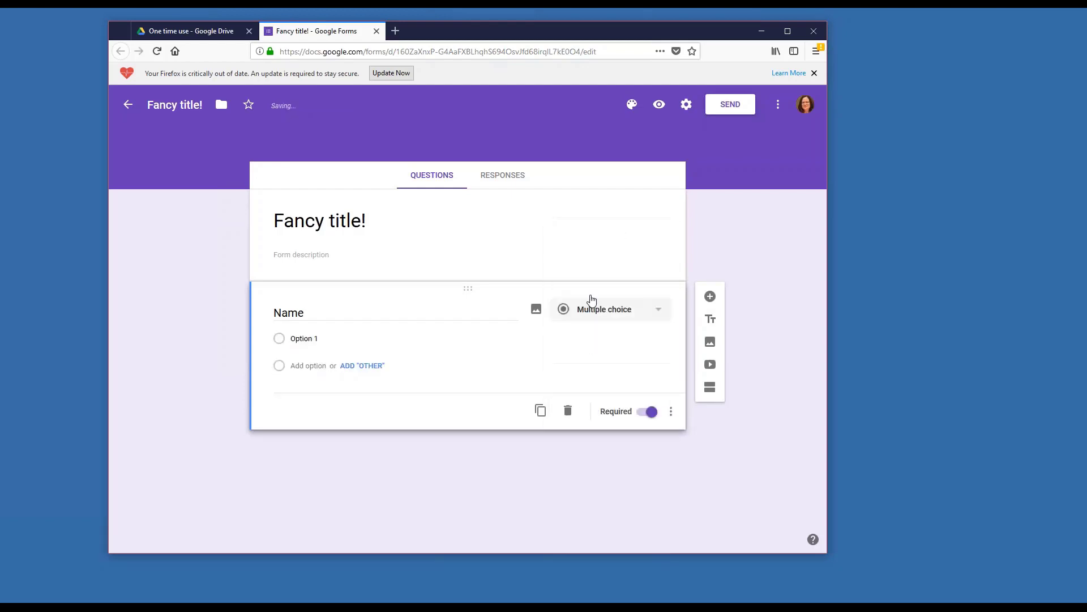
Enter two people's first names as the answer options of the Name question and add an "Other" option
{"action": "left_click", "coordinate": [323, 338]}
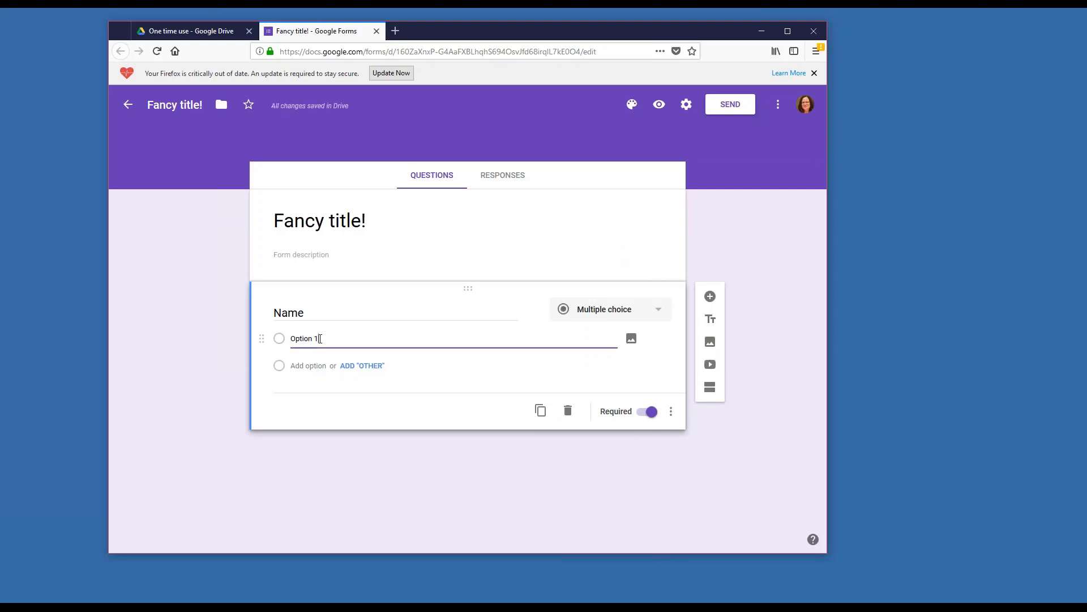
{"action": "left_click_drag", "start_coordinate": [322, 338], "coordinate": [285, 340]}
{"action": "type", "text": "Melissa"}
{"action": "left_click", "coordinate": [316, 364]}
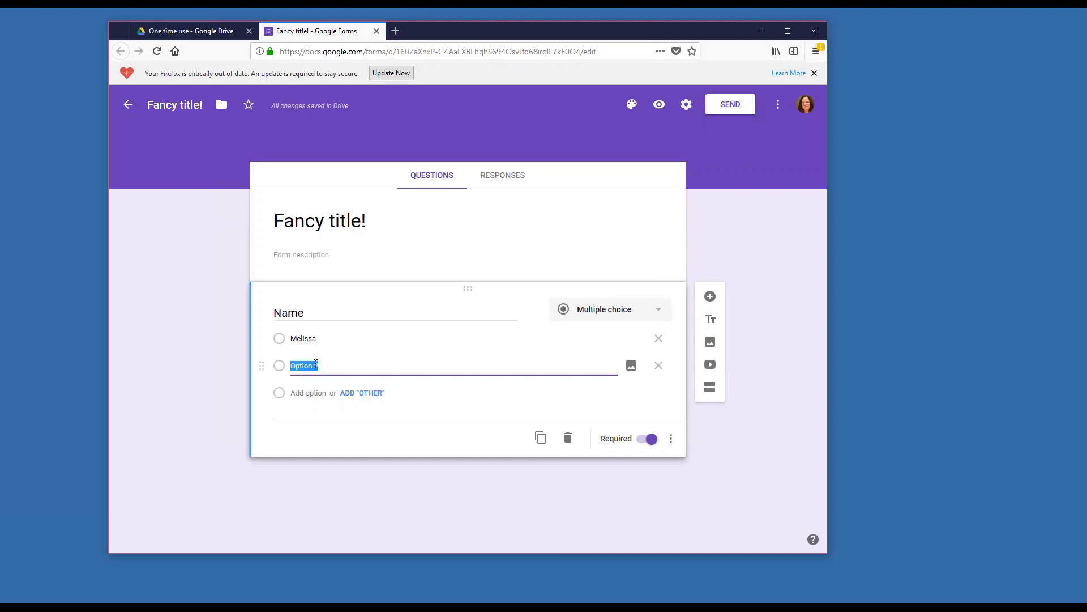
{"action": "type", "text": "Tia"}
{"action": "left_click", "coordinate": [357, 393]}
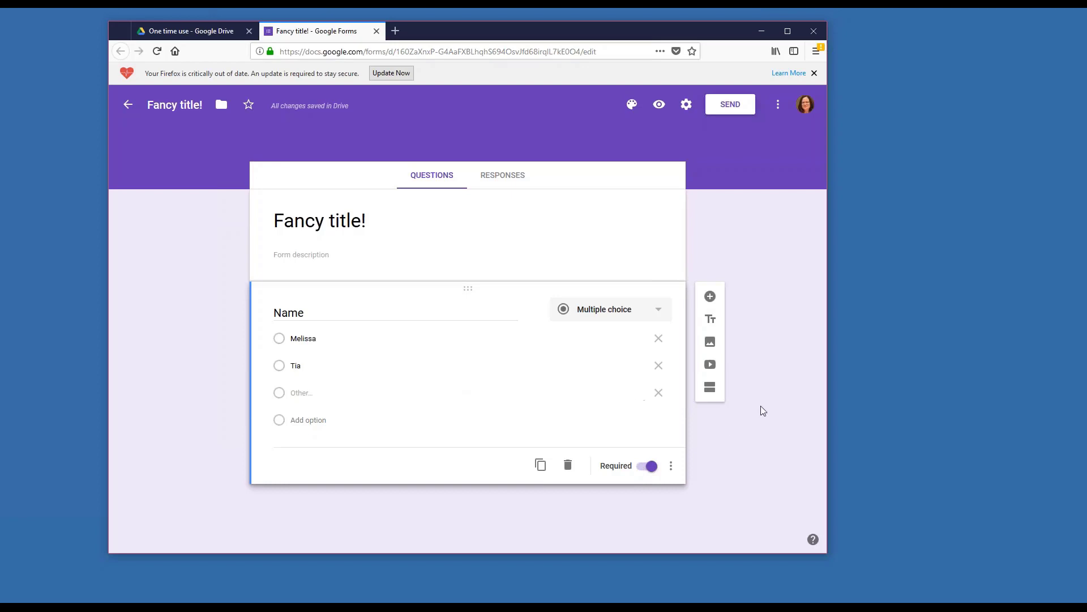
Add a "Date" question, followed by a multiple choice question reading "Do you want to go to lunch today?"
{"action": "left_click", "coordinate": [711, 297]}
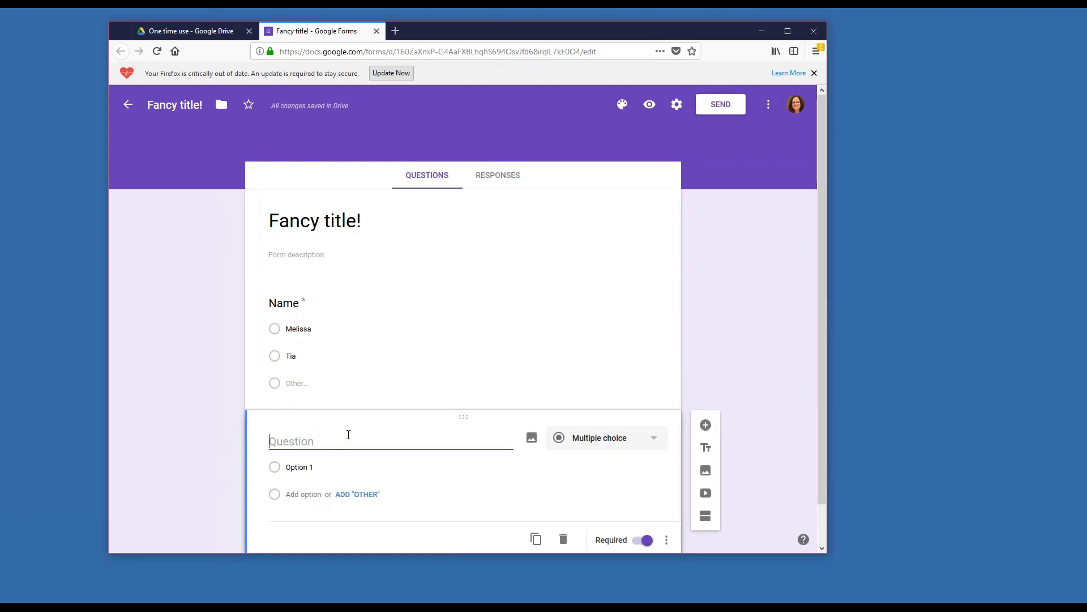
{"action": "type", "text": "Date"}
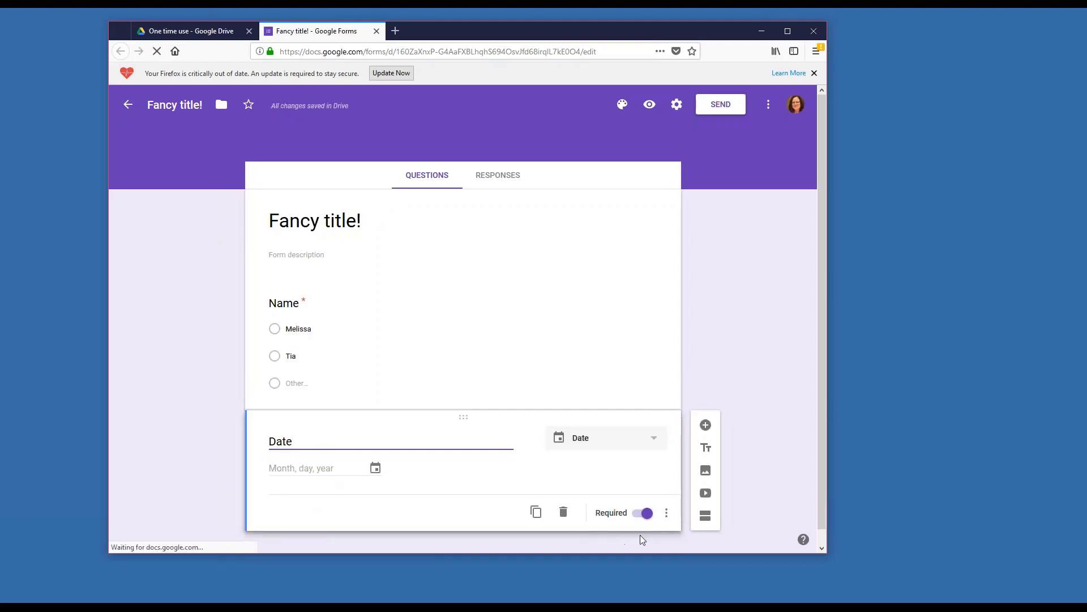
{"action": "left_click", "coordinate": [704, 426]}
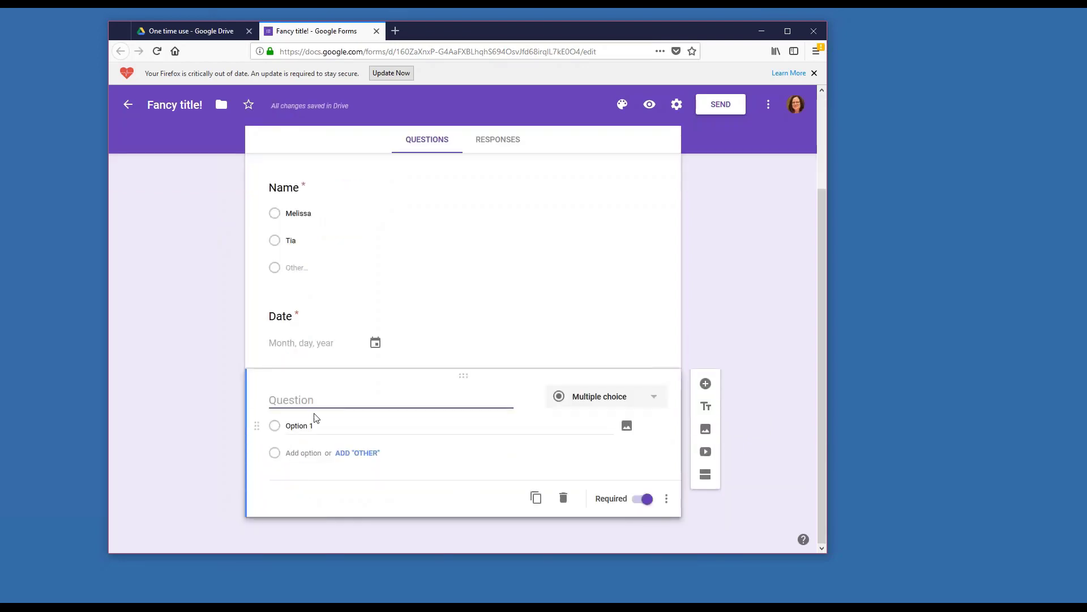
{"action": "type", "text": "Do you wa"}
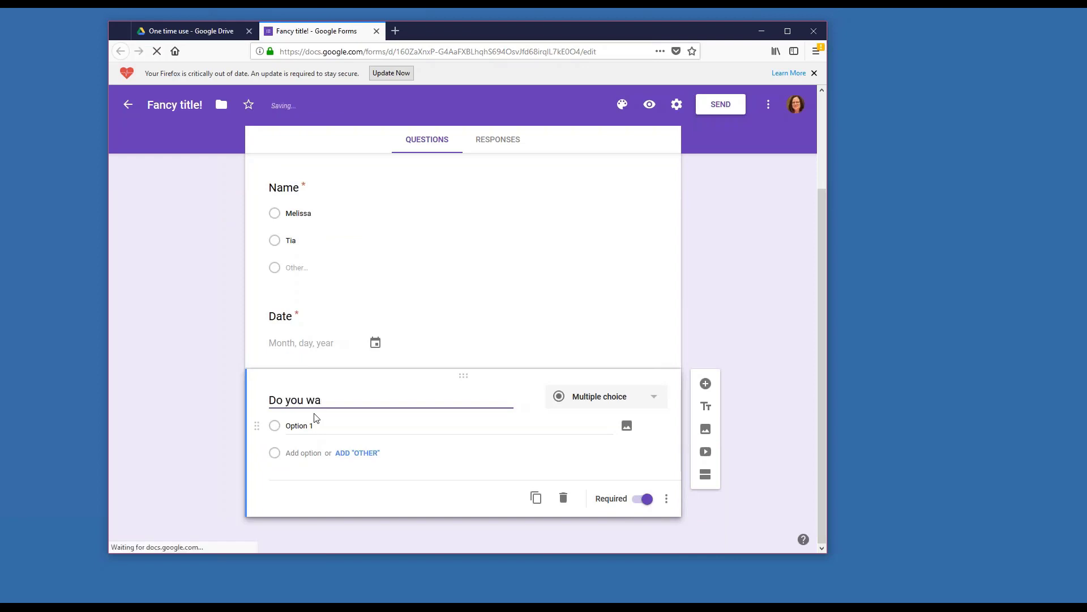
{"action": "type", "text": "nto"}
{"action": "key", "text": "BackSpace"}
{"action": "type", "text": "to g"}
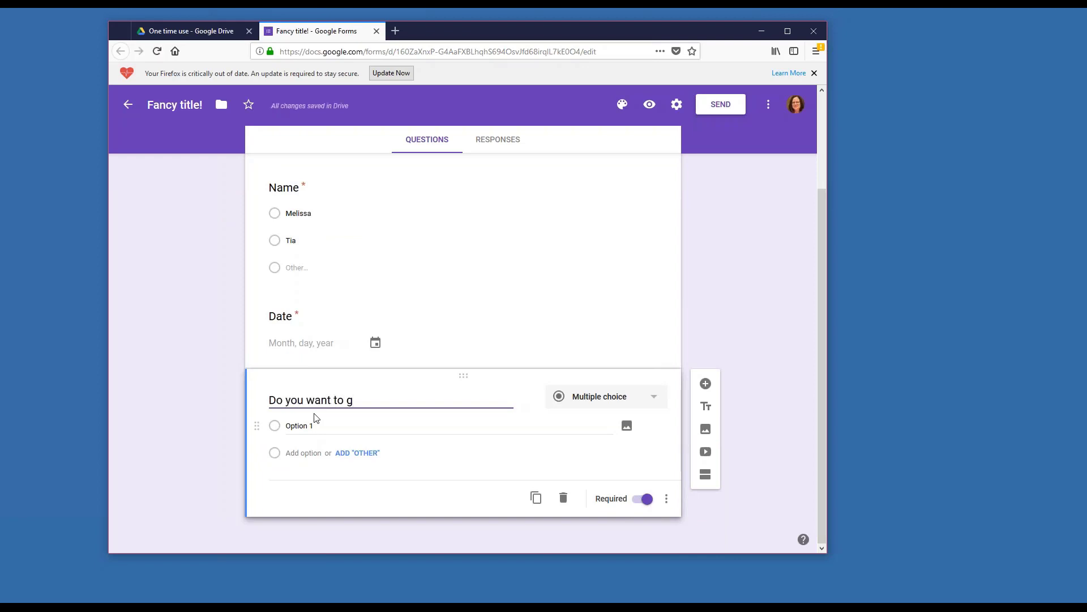
{"action": "type", "text": "o to lunch today?"}
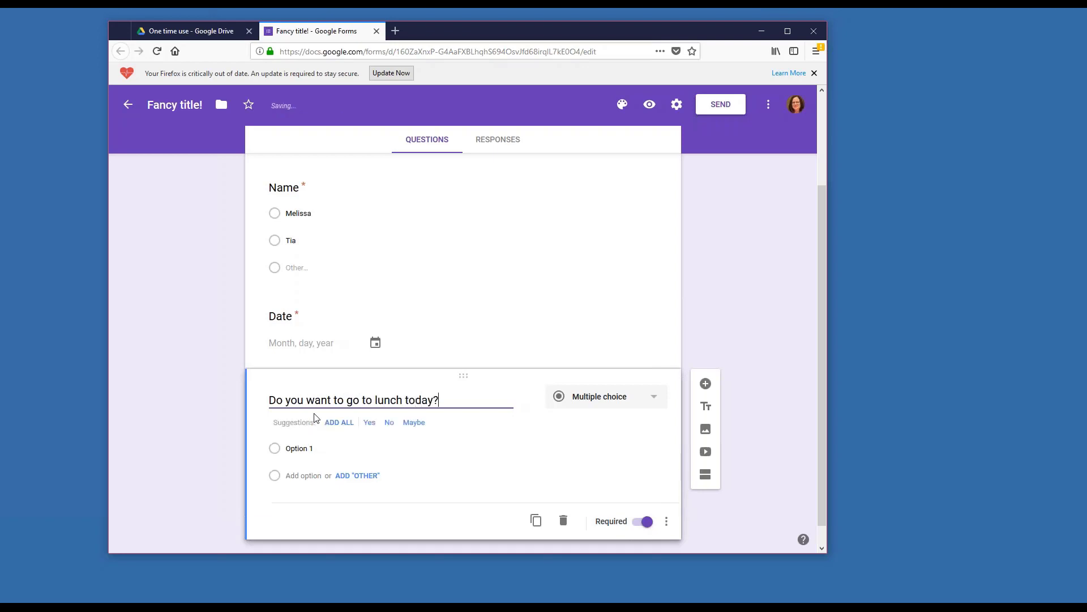
Add all suggested answers to the lunch question and replace "Maybe" with "Probably not..."
{"action": "left_click", "coordinate": [346, 423]}
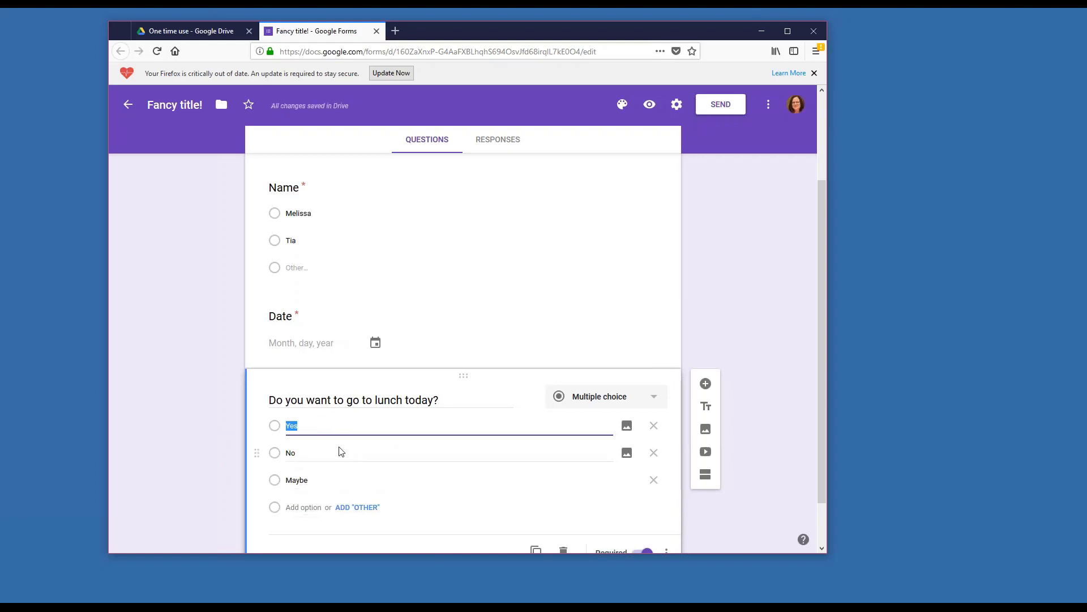
{"action": "scroll", "coordinate": [337, 451], "scroll_direction": "down", "scroll_amount": 1}
{"action": "left_click", "coordinate": [308, 427]}
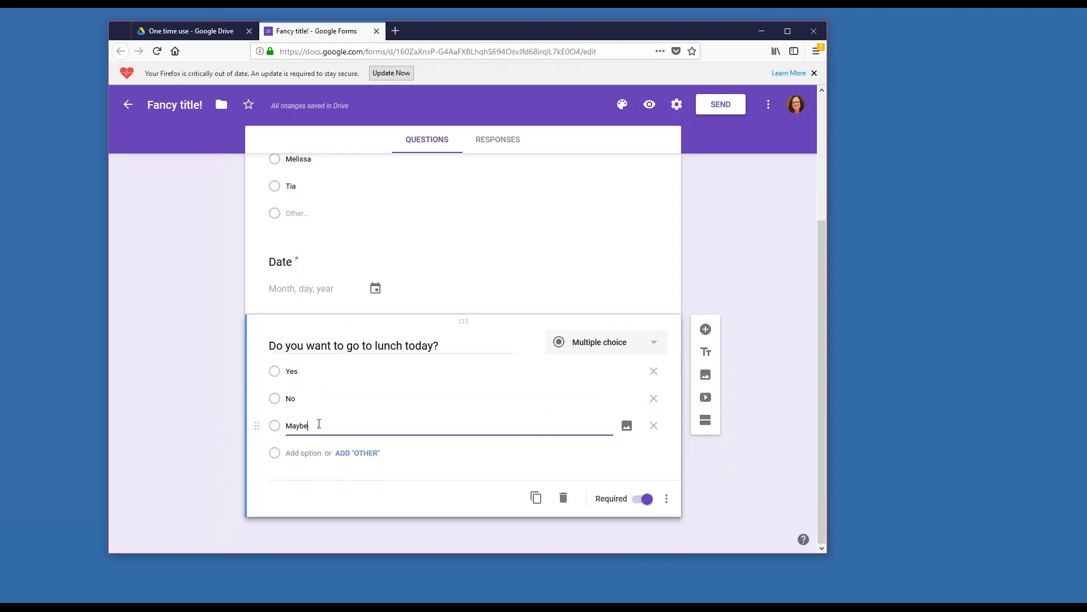
{"action": "key", "text": "BackSpace"}
{"action": "key", "text": "BackSpace"}
{"action": "key", "text": "BackSpace"}
{"action": "key", "text": "BackSpace"}
{"action": "key", "text": "BackSpace"}
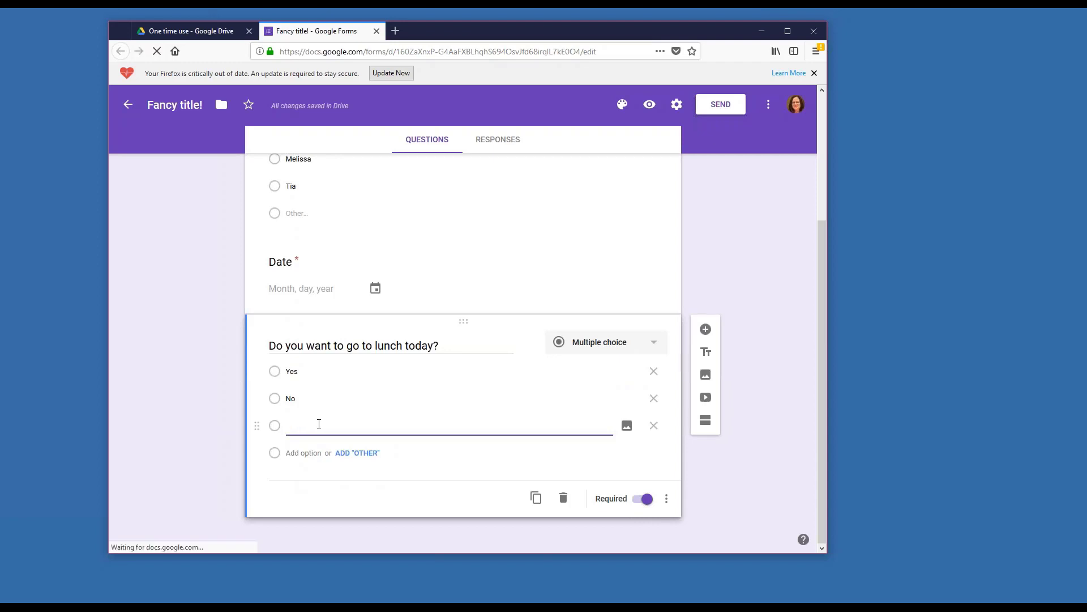
{"action": "type", "text": "Probab"}
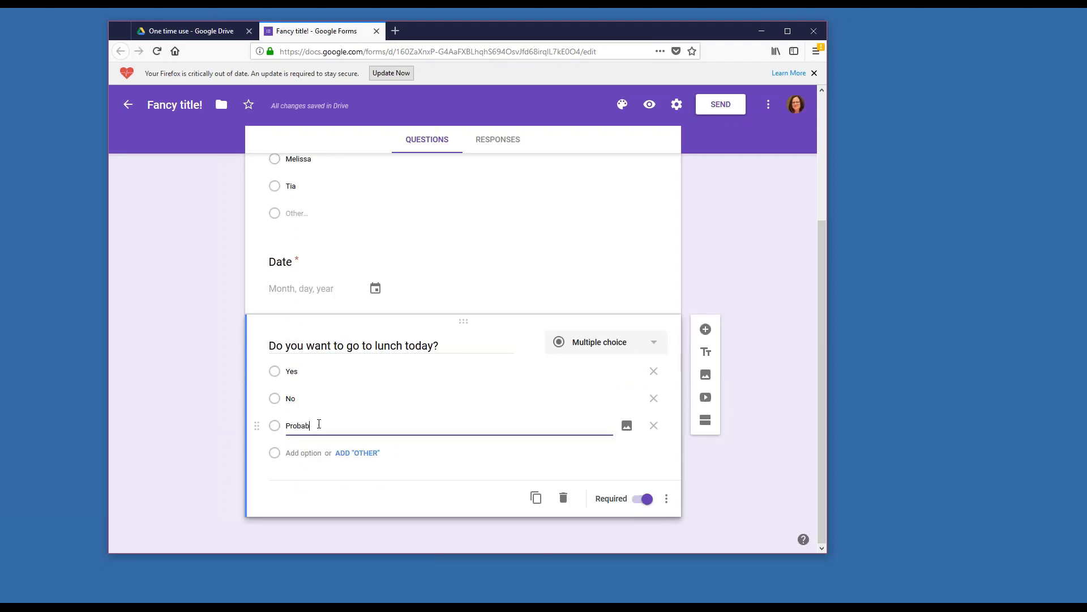
{"action": "type", "text": "ly not..."}
Open the form's theme options and set the theme color to blue
{"action": "left_click", "coordinate": [621, 107]}
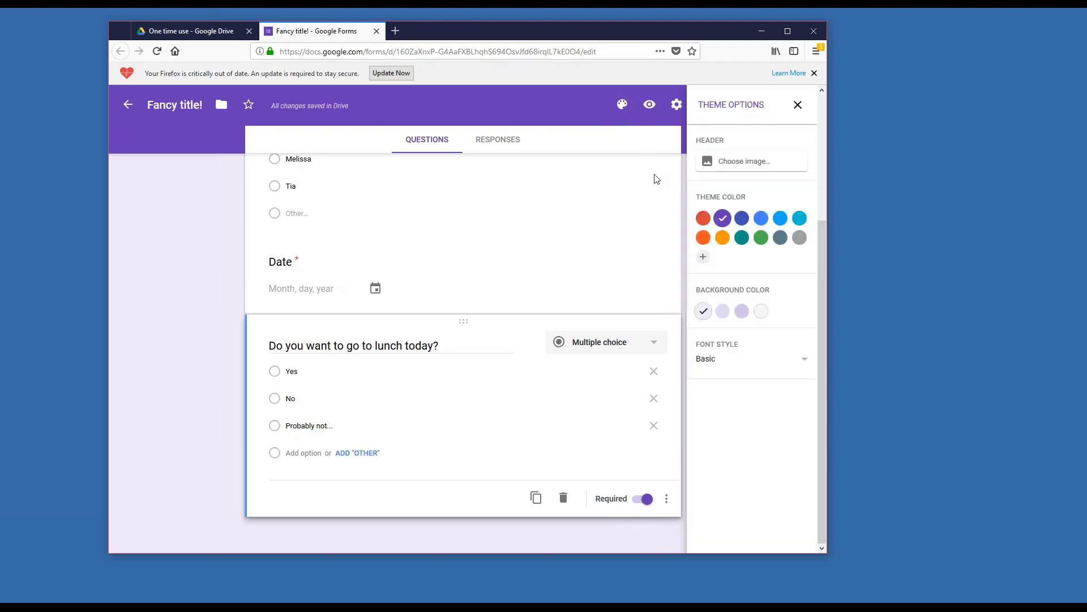
{"action": "left_click", "coordinate": [761, 223]}
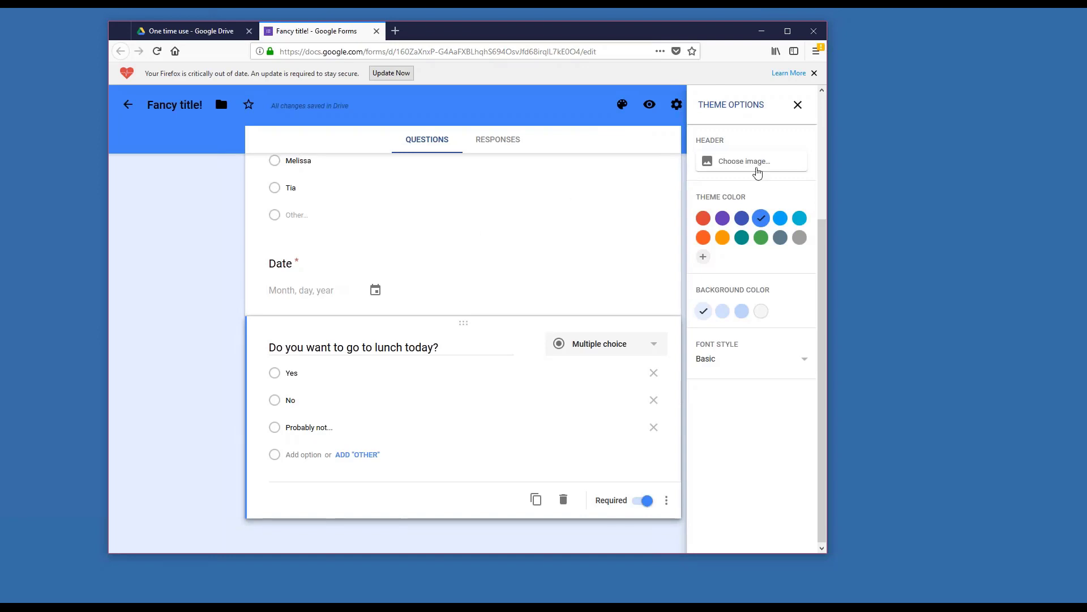
Use the multicolored yarn strands image from Work and School as the form header and set the theme color to mauve
{"action": "left_click", "coordinate": [758, 170]}
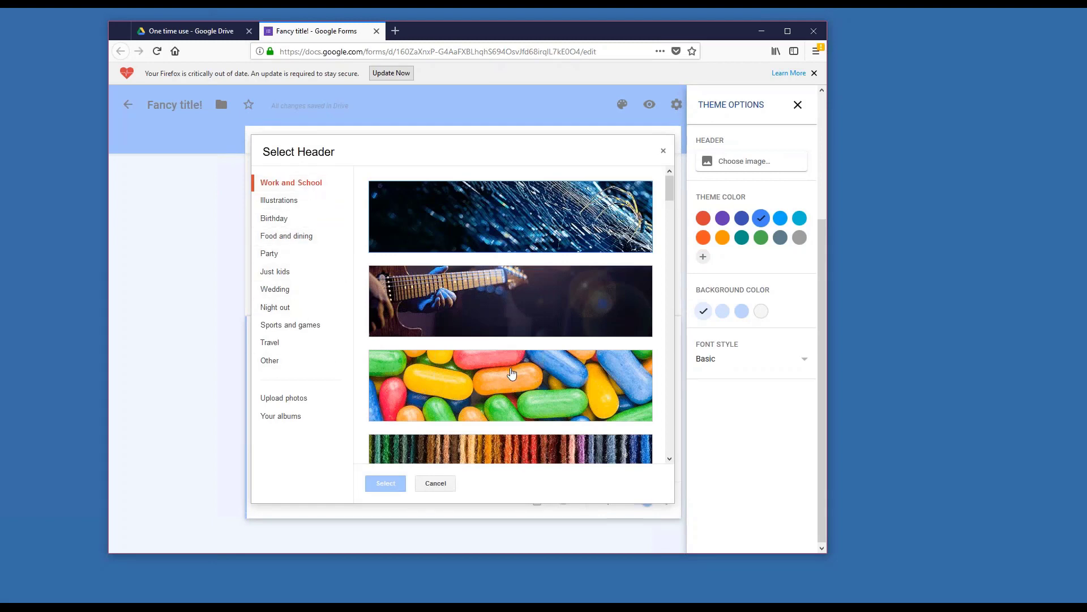
{"action": "scroll", "coordinate": [511, 374], "scroll_direction": "down", "scroll_amount": 2}
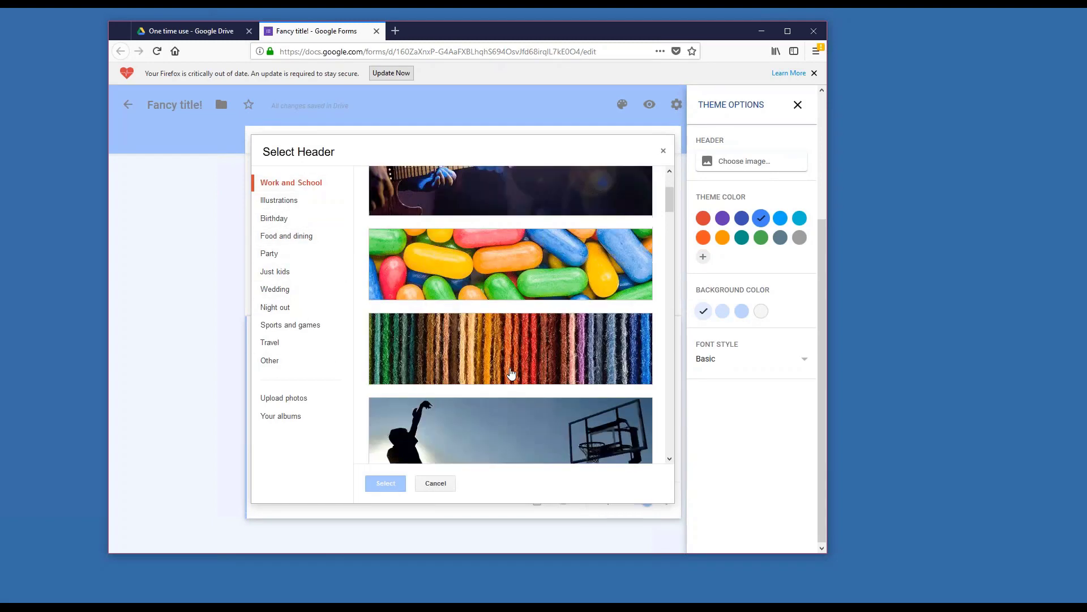
{"action": "left_click", "coordinate": [510, 329]}
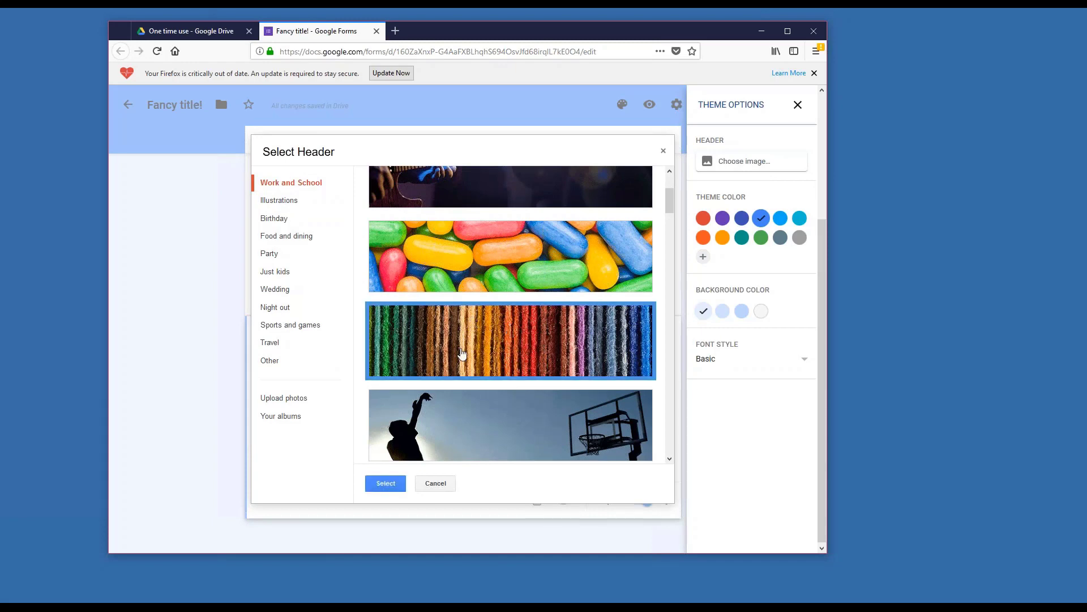
{"action": "left_click", "coordinate": [387, 483]}
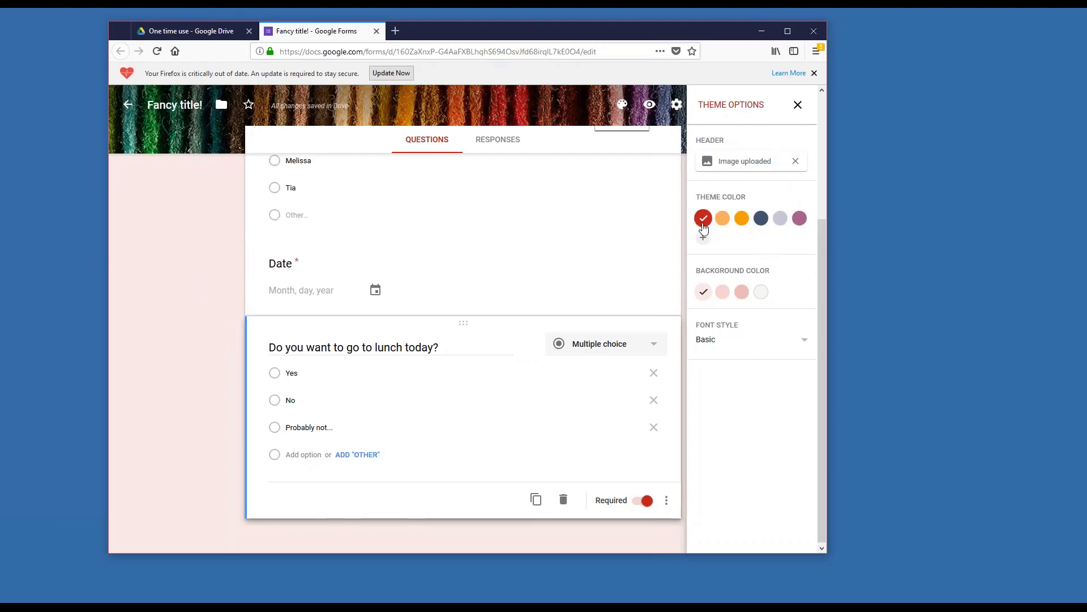
{"action": "left_click", "coordinate": [800, 219]}
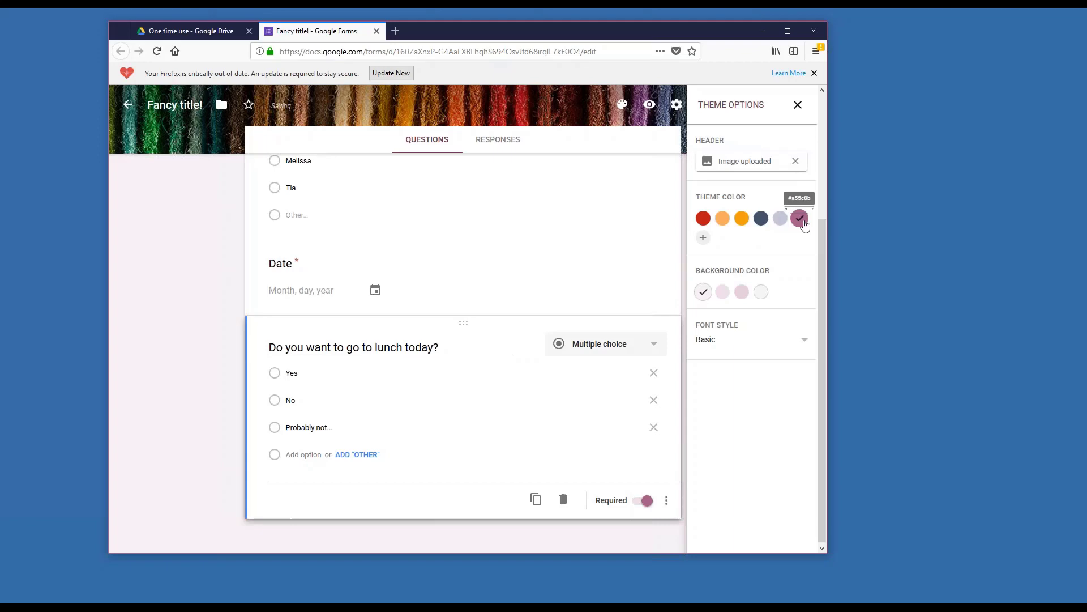
Set the form's background color to the darkest pink shade and close the theme options
{"action": "left_click", "coordinate": [742, 292]}
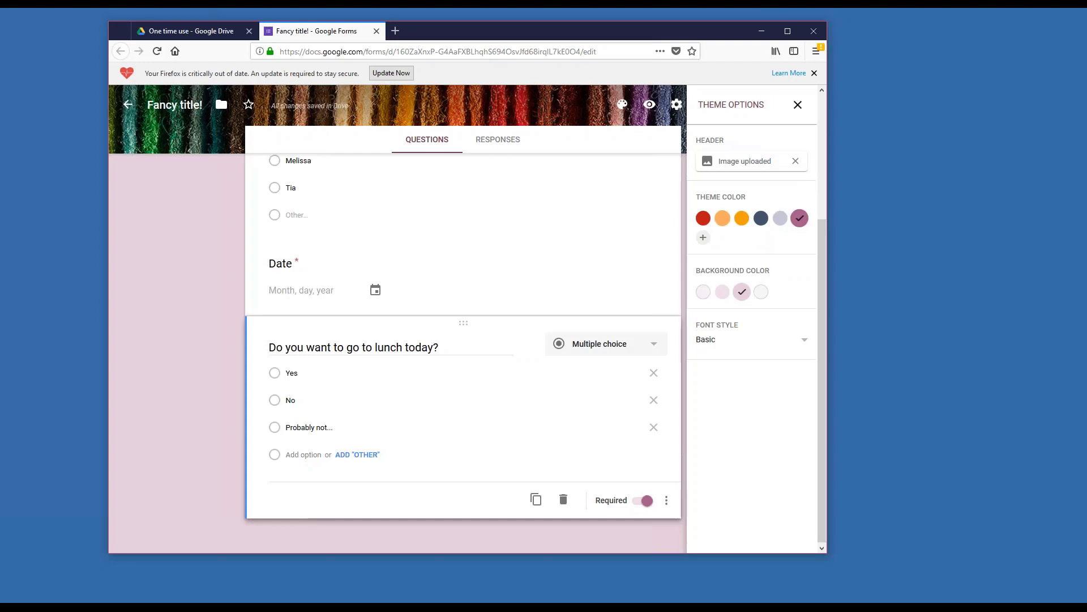
{"action": "left_click", "coordinate": [798, 105]}
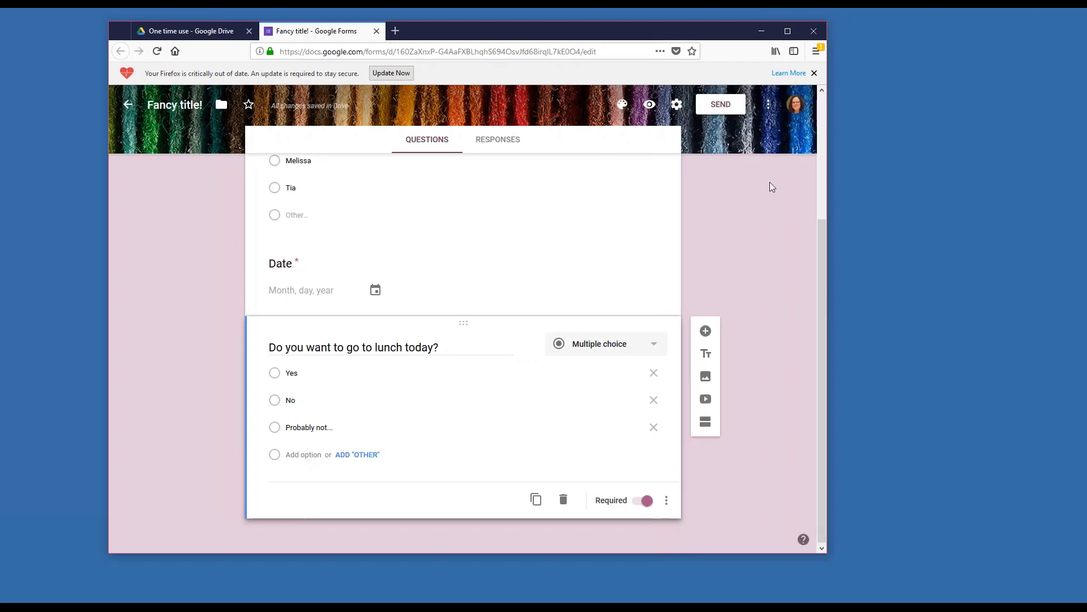
In the form settings, remove the restriction to Oregon Department of Education users and trusted domains, keeping email address collection off
{"action": "left_click", "coordinate": [675, 107]}
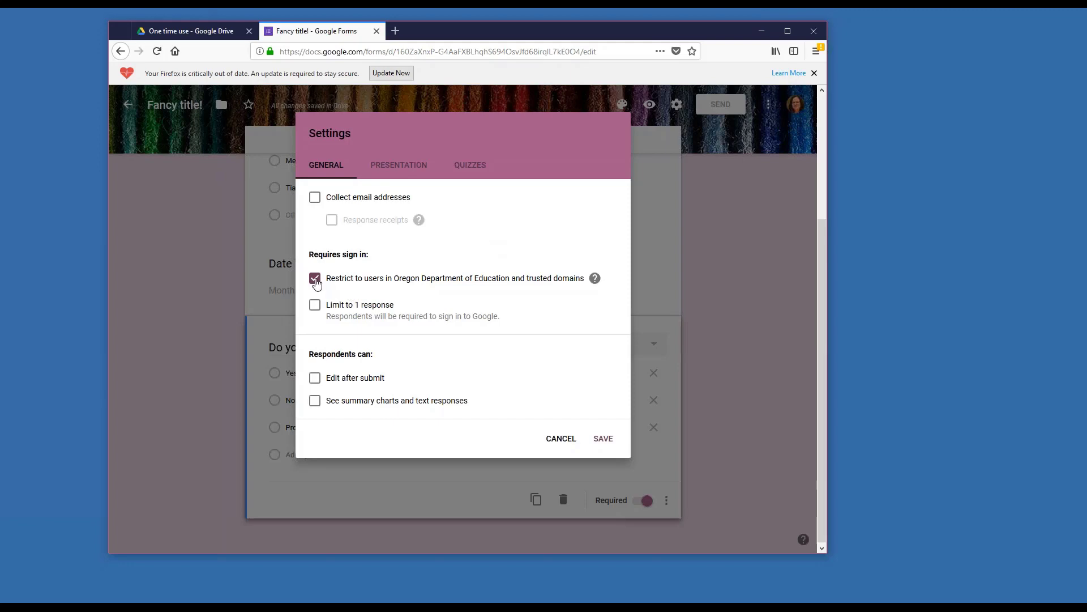
{"action": "left_click", "coordinate": [315, 278]}
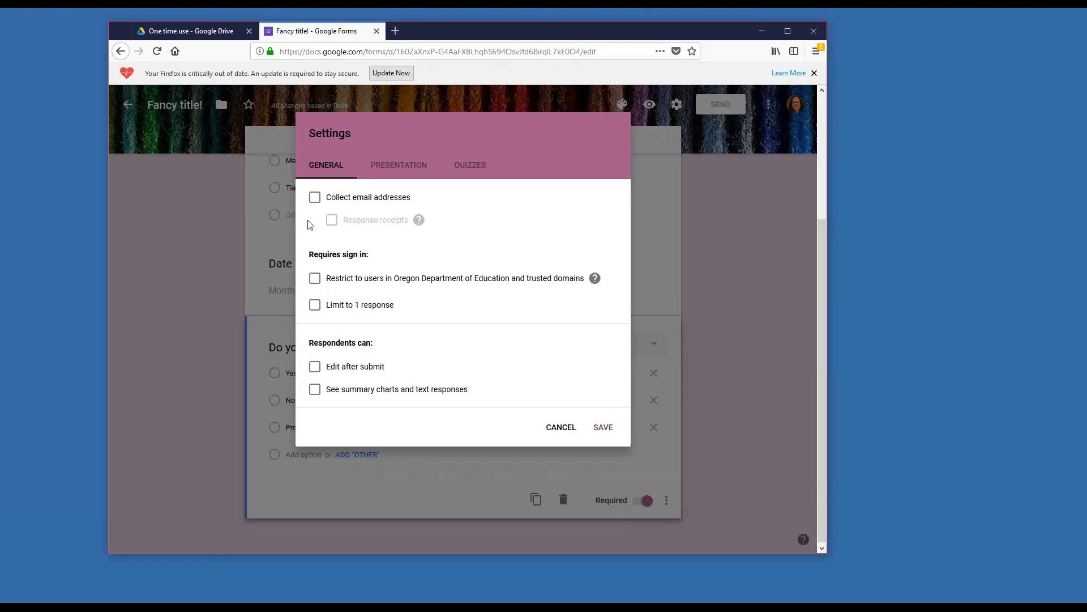
{"action": "left_click", "coordinate": [314, 198]}
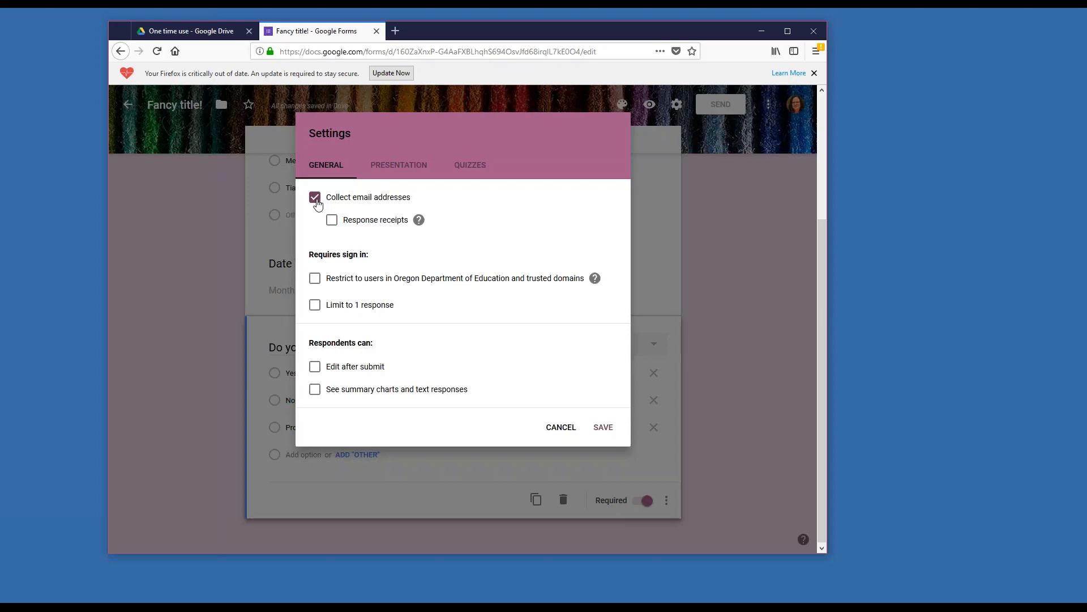
{"action": "left_click", "coordinate": [316, 198]}
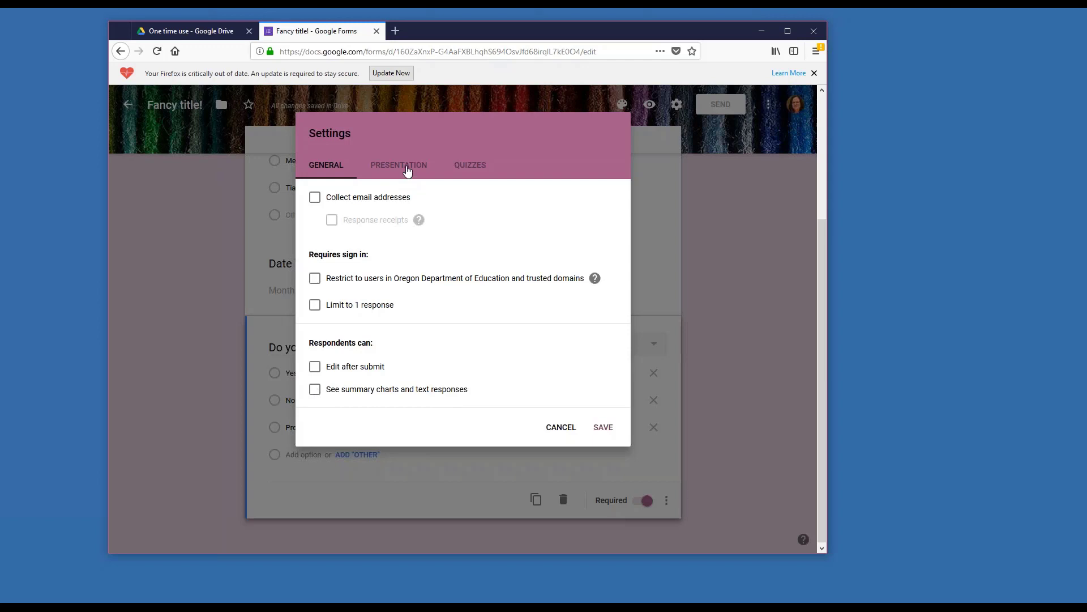
Set the form's confirmation message to "Thanks much for your feedback. Our next step is..." and save the settings
{"action": "left_click", "coordinate": [407, 169]}
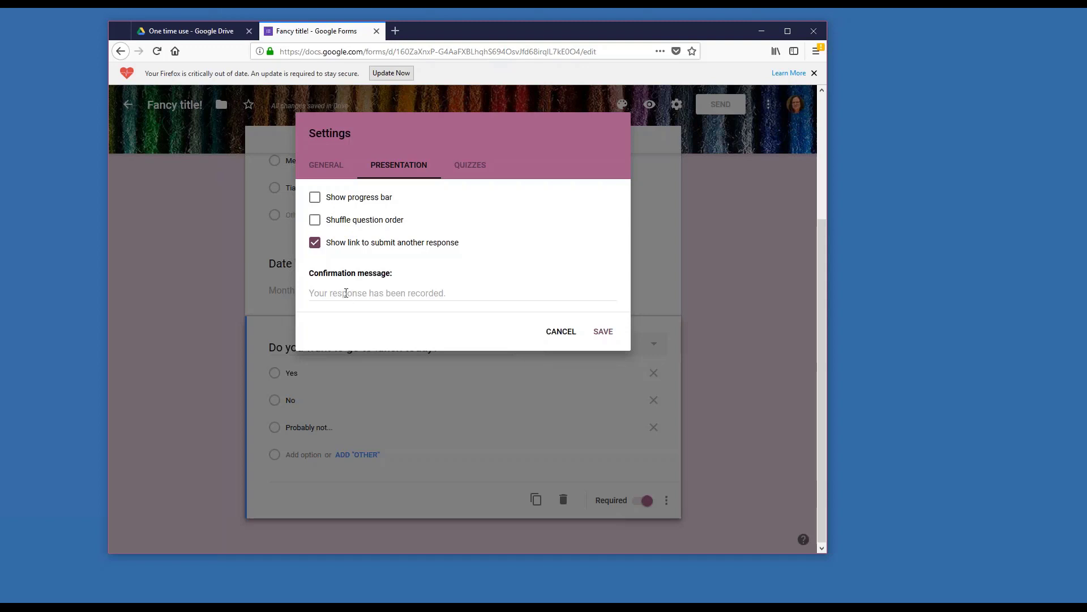
{"action": "left_click", "coordinate": [344, 294]}
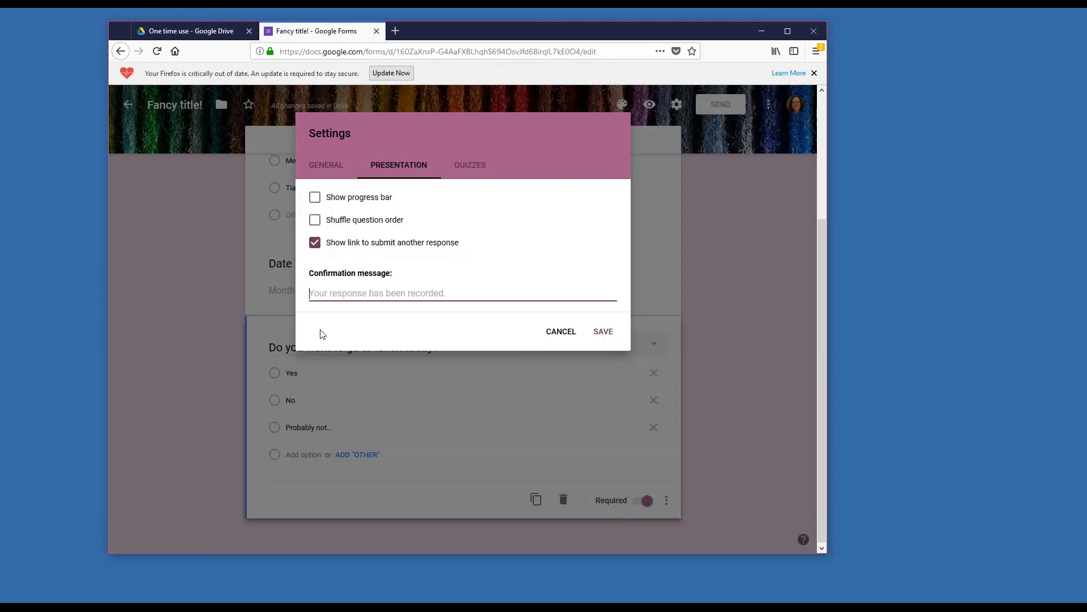
{"action": "type", "text": "Thanks"}
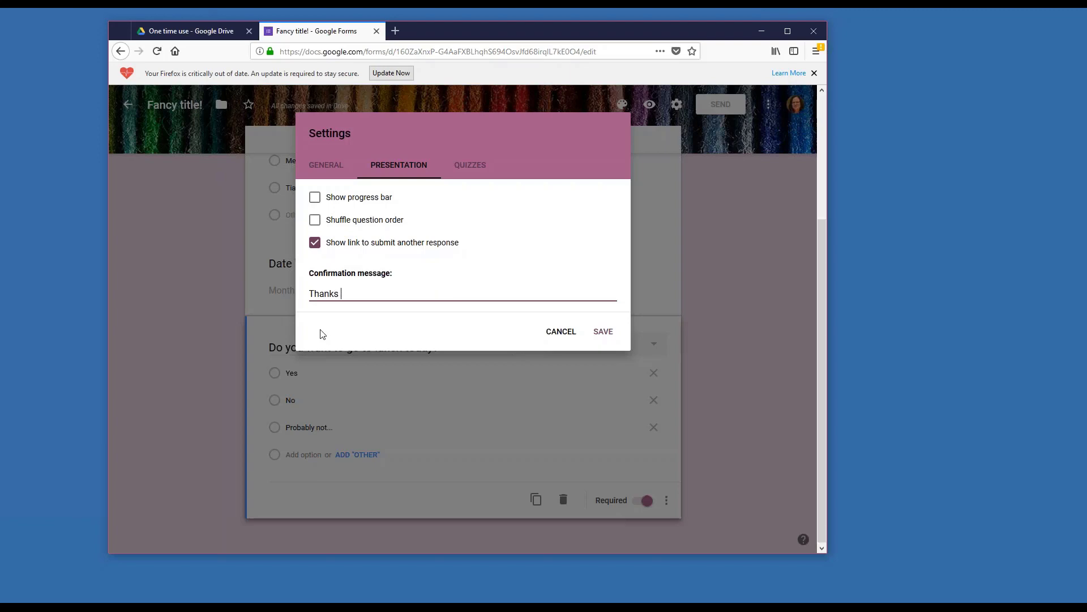
{"action": "type", "text": " much for your feedback. Our nex"}
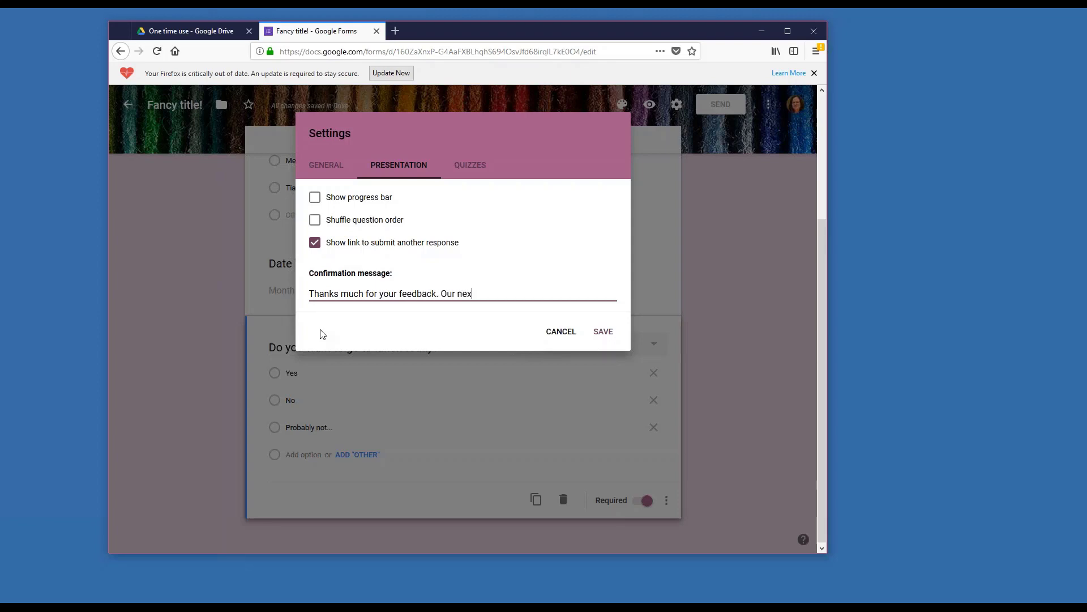
{"action": "type", "text": "t step is..."}
{"action": "left_click", "coordinate": [604, 334]}
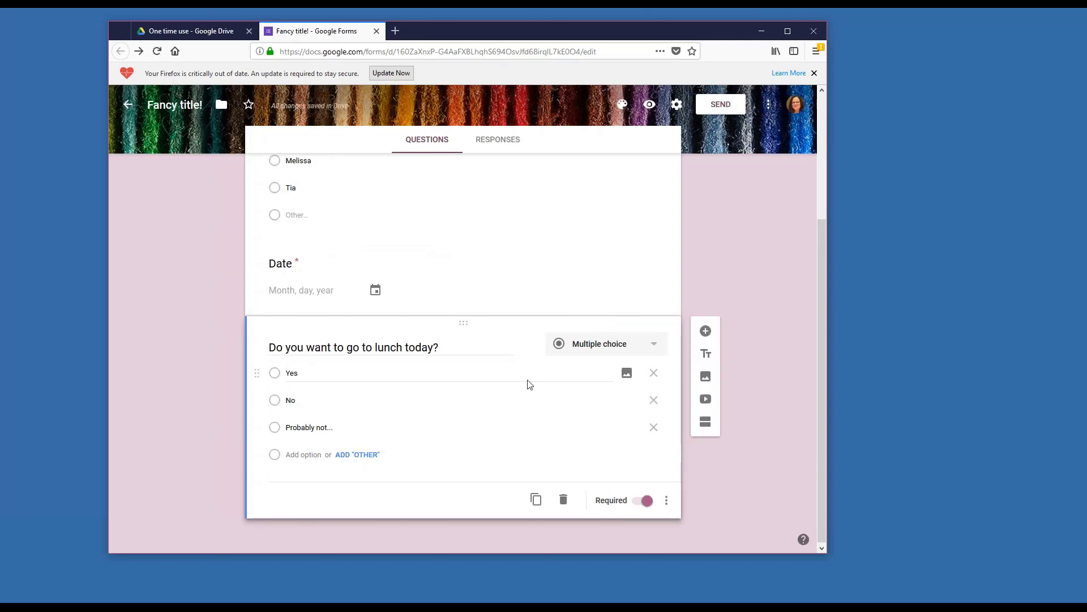
Preview the form and look through all of its questions down to the submit option
{"action": "scroll", "coordinate": [526, 385], "scroll_direction": "up", "scroll_amount": 3}
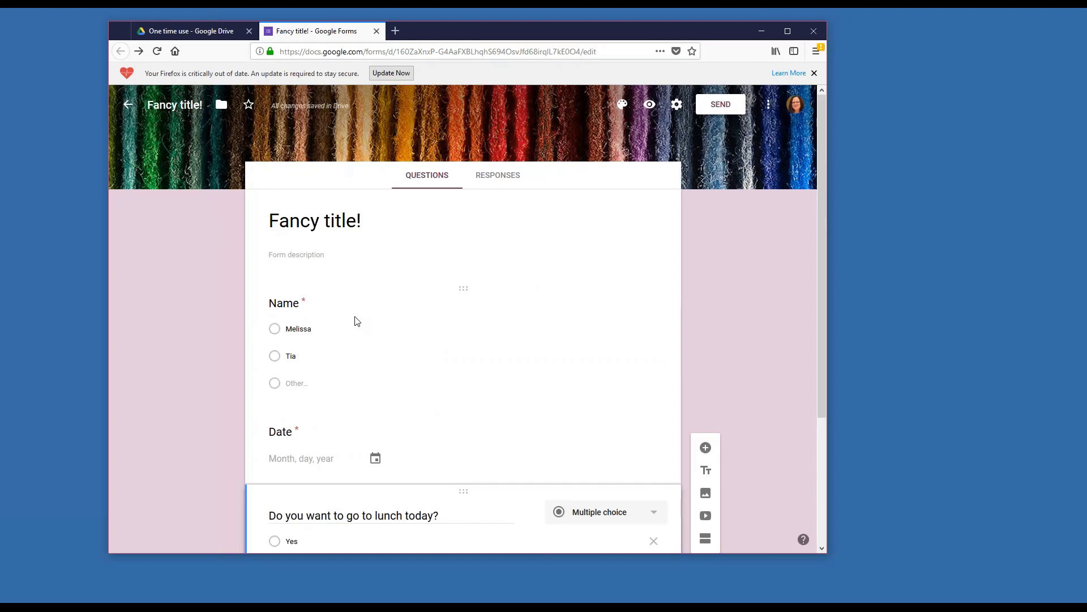
{"action": "left_click", "coordinate": [650, 105]}
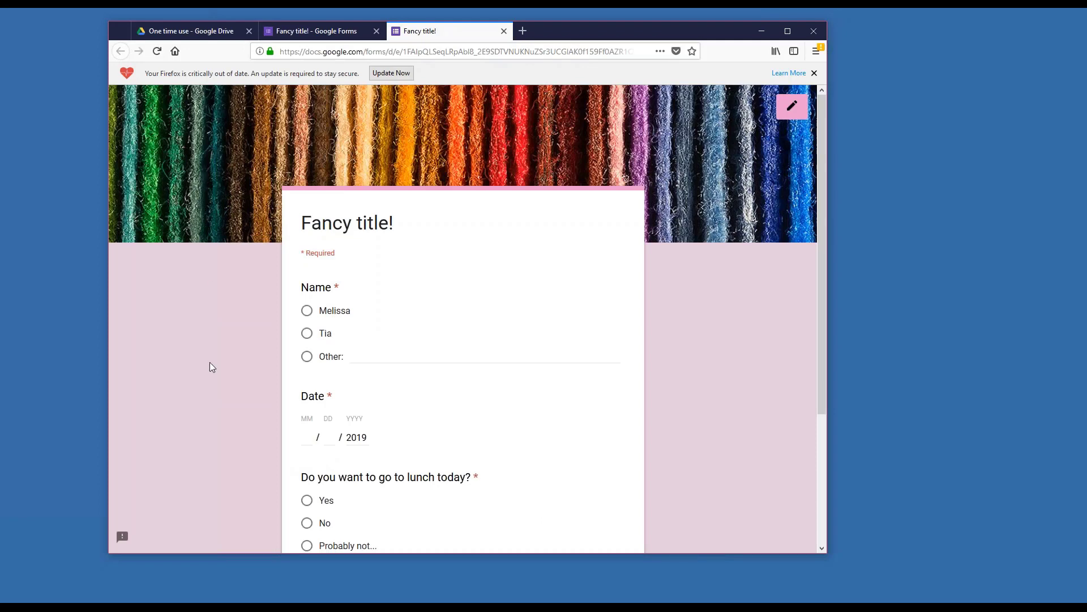
{"action": "scroll", "coordinate": [209, 362], "scroll_direction": "down", "scroll_amount": 2}
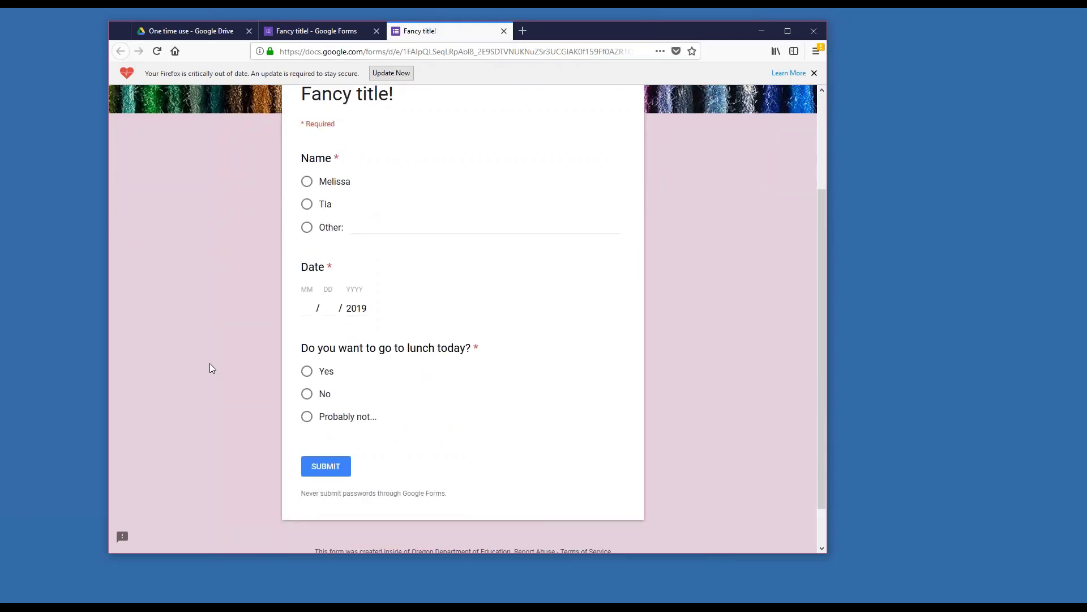
{"action": "scroll", "coordinate": [214, 354], "scroll_direction": "up", "scroll_amount": 2}
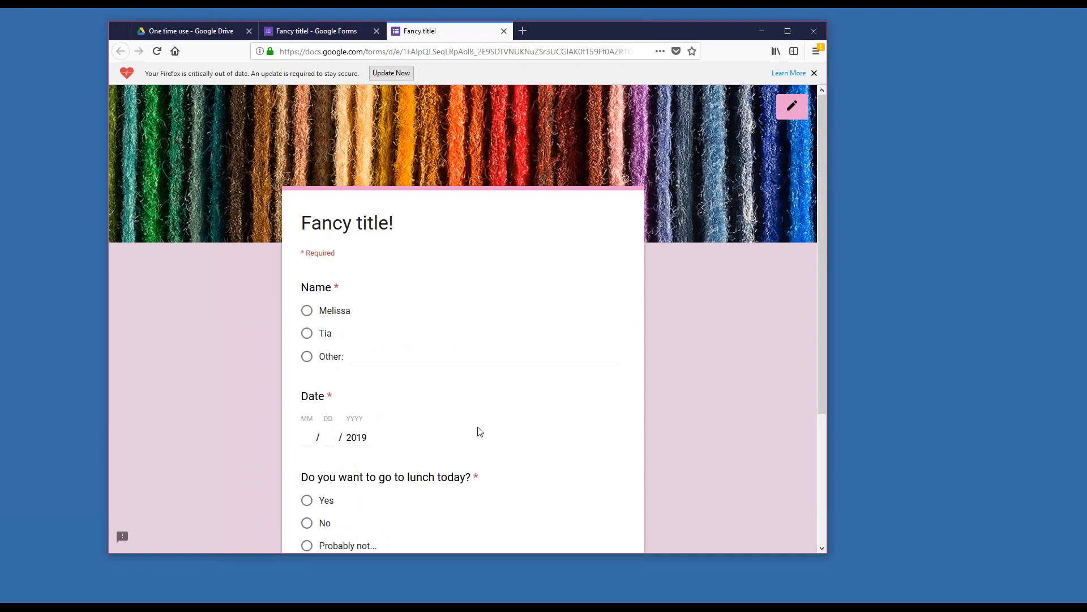
{"action": "scroll", "coordinate": [481, 461], "scroll_direction": "down", "scroll_amount": 1}
{"action": "scroll", "coordinate": [480, 461], "scroll_direction": "down", "scroll_amount": 1}
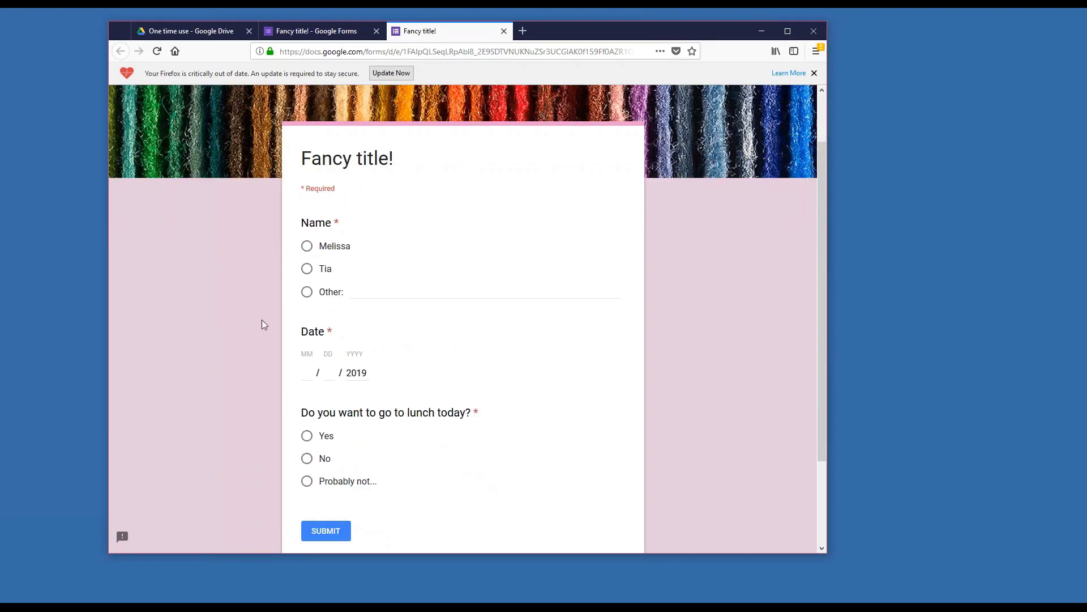
{"action": "scroll", "coordinate": [138, 364], "scroll_direction": "up", "scroll_amount": 2}
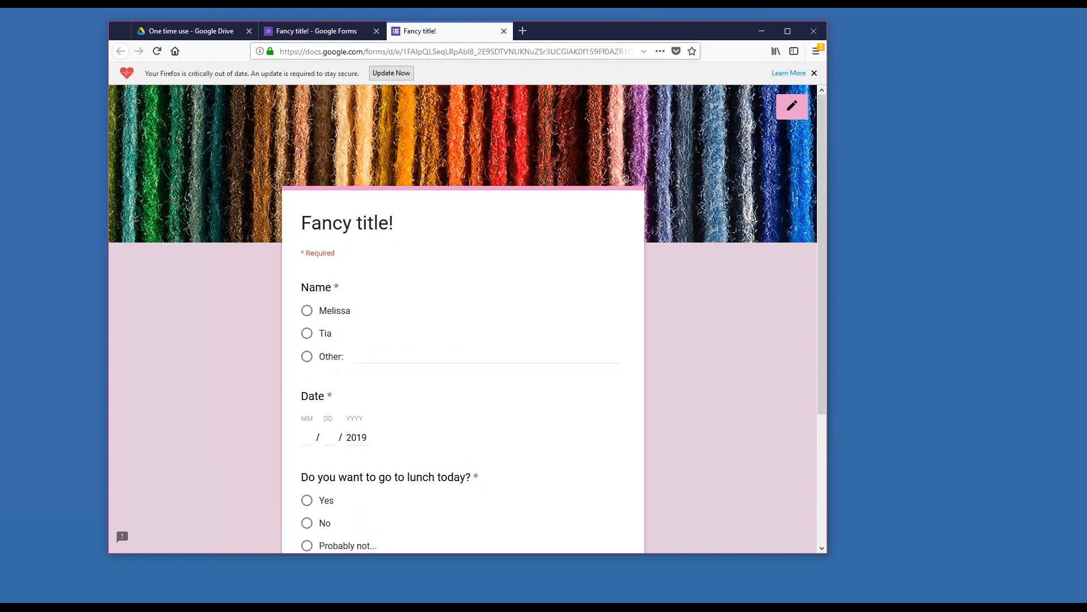
Compare the web address of the form preview with that of the editable form, and close the preview
{"action": "key", "text": "ctrl+l"}
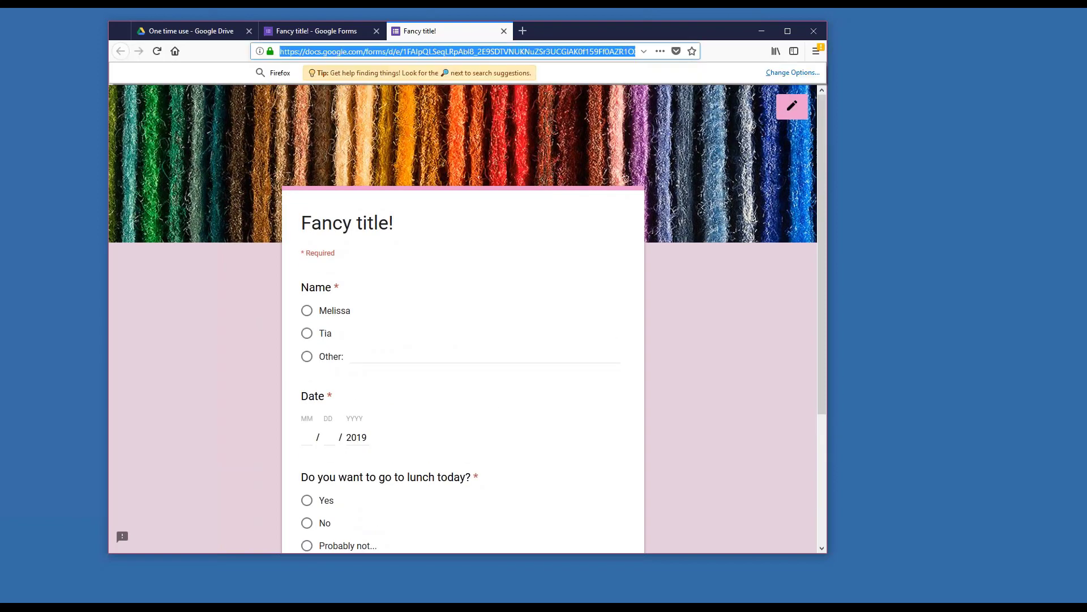
{"action": "left_click", "coordinate": [274, 34]}
{"action": "left_click", "coordinate": [320, 51]}
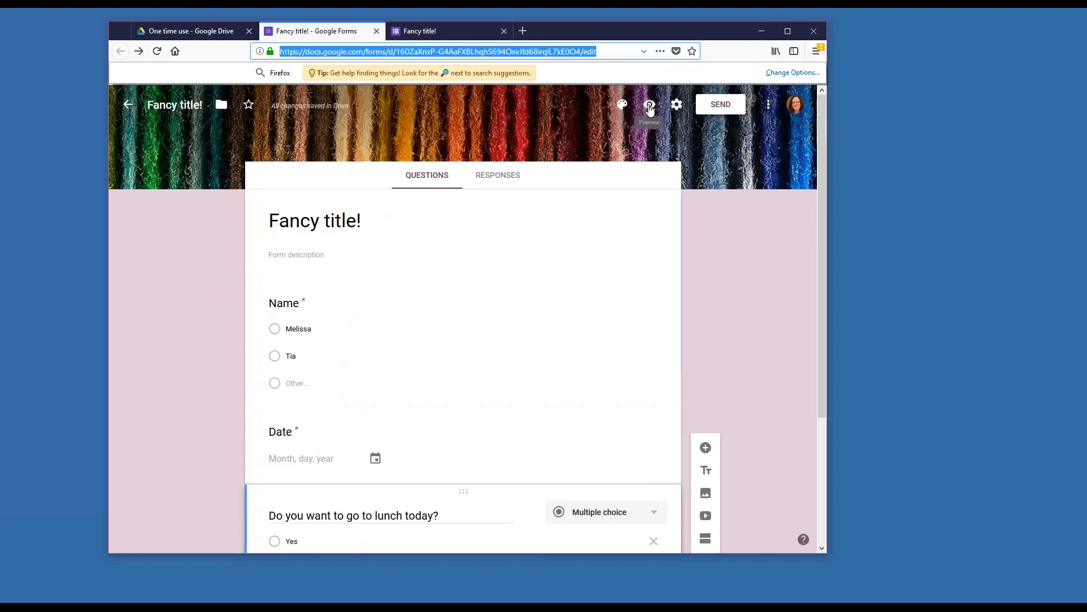
{"action": "left_click", "coordinate": [423, 31]}
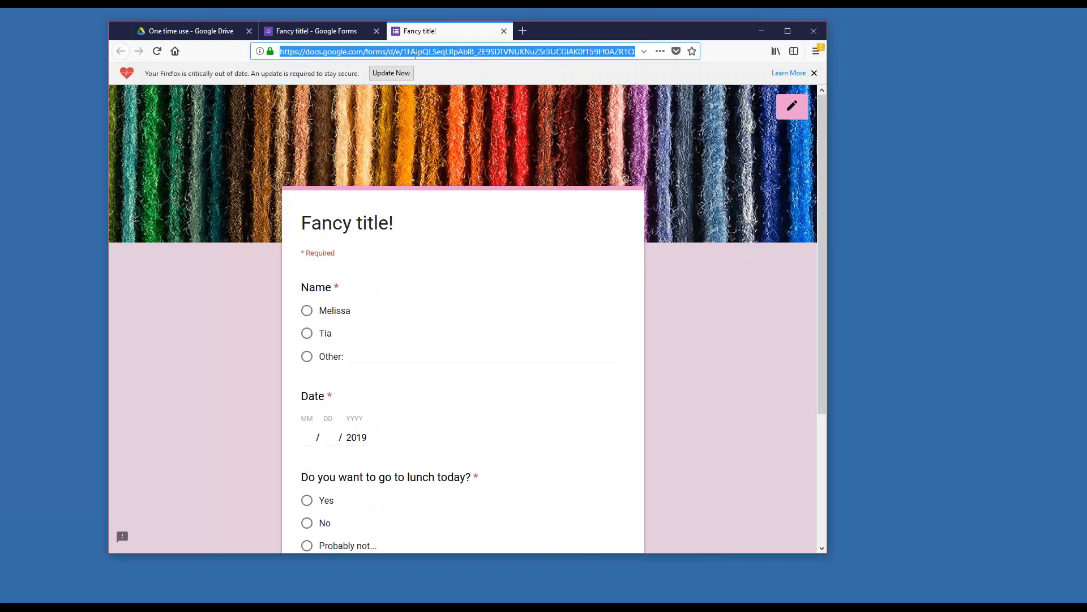
{"action": "left_click", "coordinate": [503, 30]}
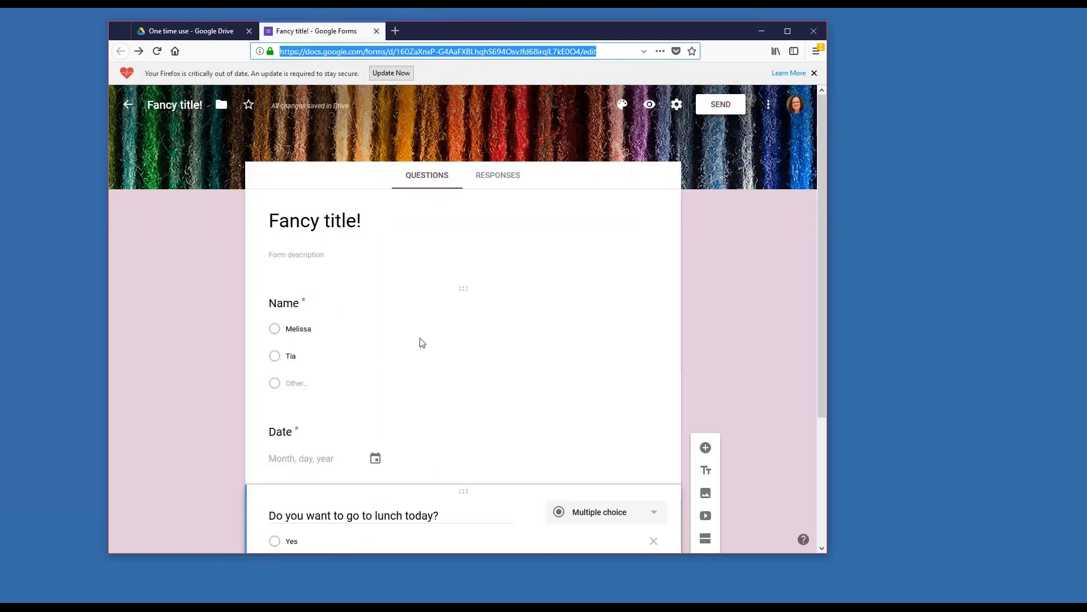
Create a new spreadsheet named "Fancy title! (Responses)" as the destination for the form's responses
{"action": "left_click", "coordinate": [492, 182]}
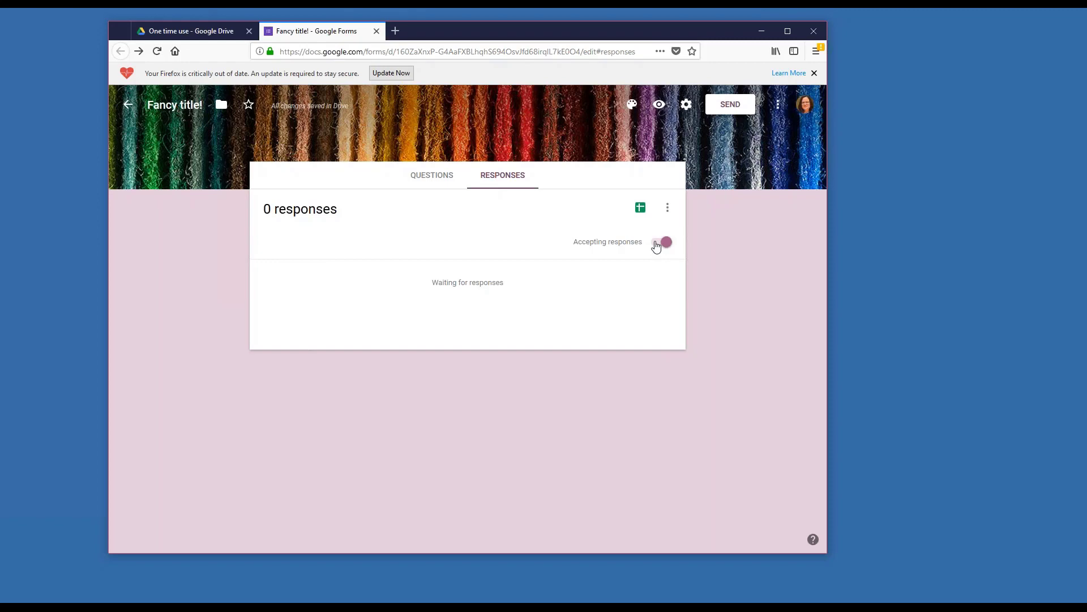
{"action": "left_click", "coordinate": [641, 211]}
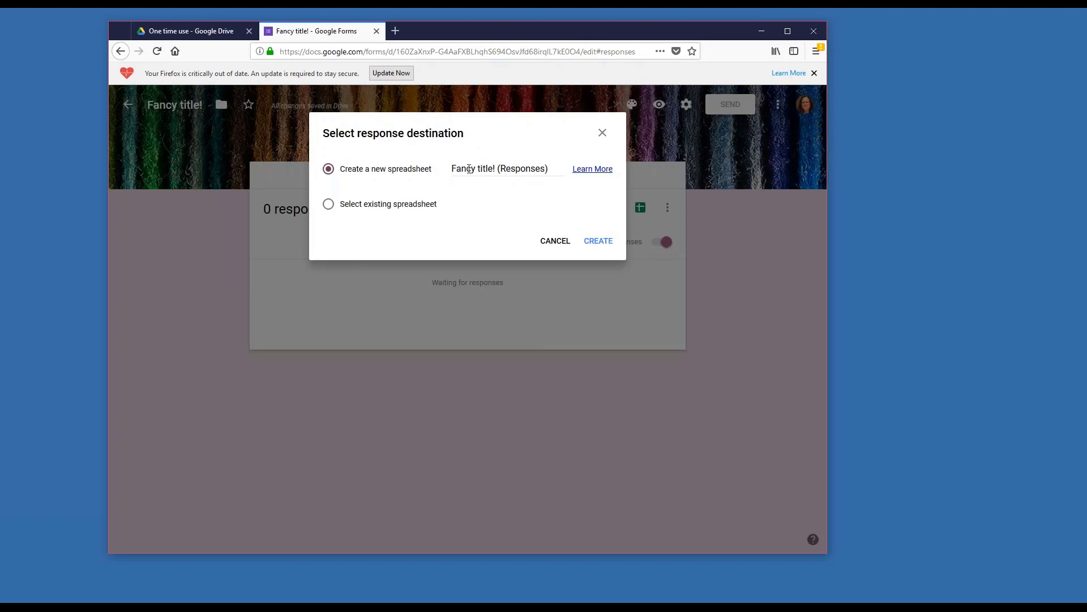
{"action": "left_click", "coordinate": [590, 240]}
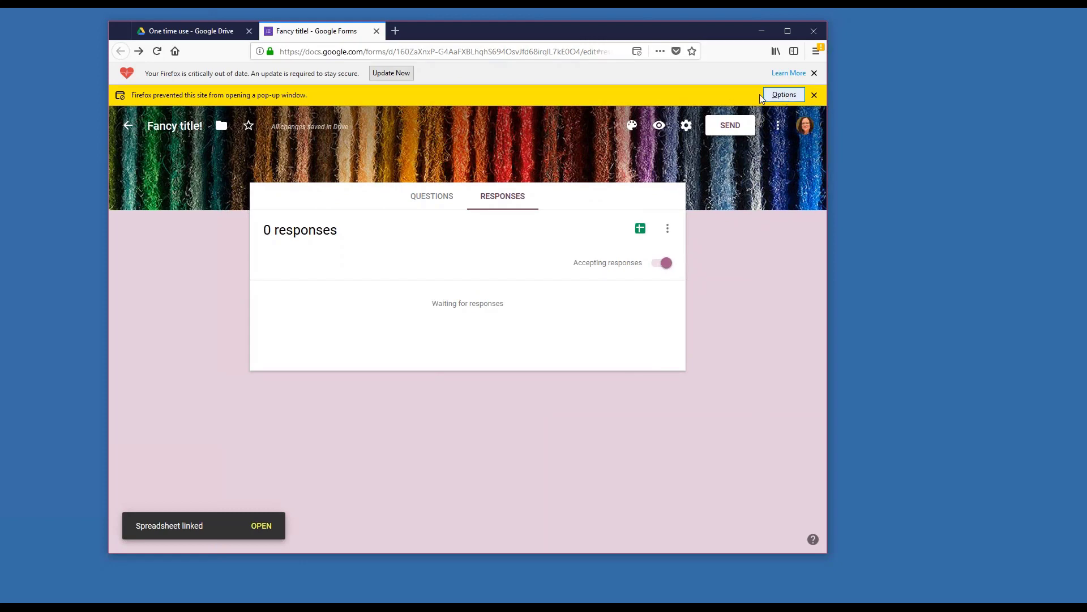
Switch to Google Drive, reload the "One time use" folder and open the "Fancy title! (Responses)" spreadsheet
{"action": "left_click", "coordinate": [194, 33]}
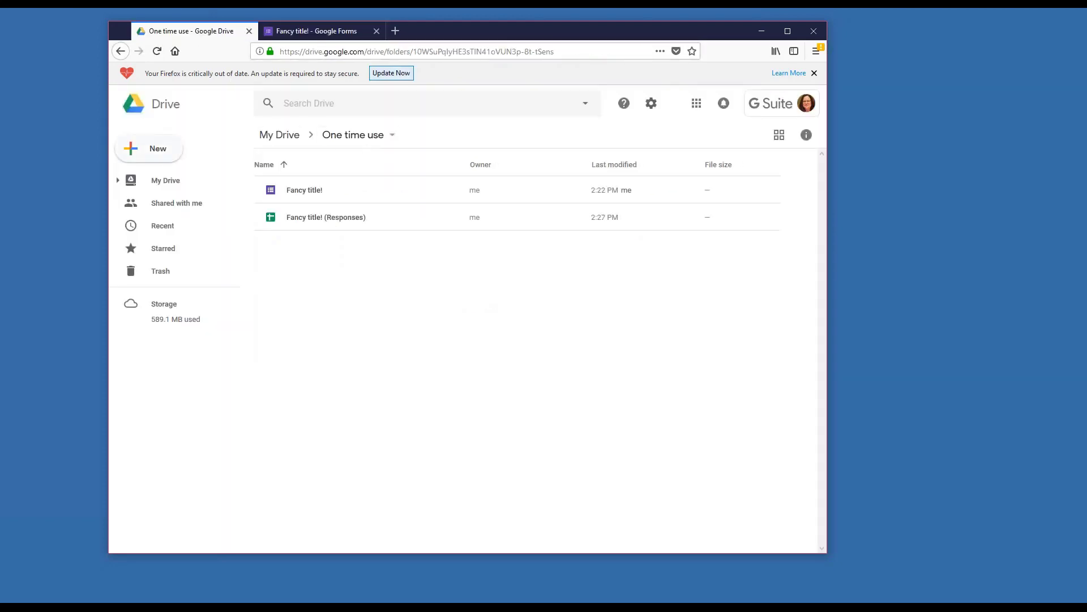
{"action": "left_click", "coordinate": [279, 51]}
{"action": "key", "text": "Return"}
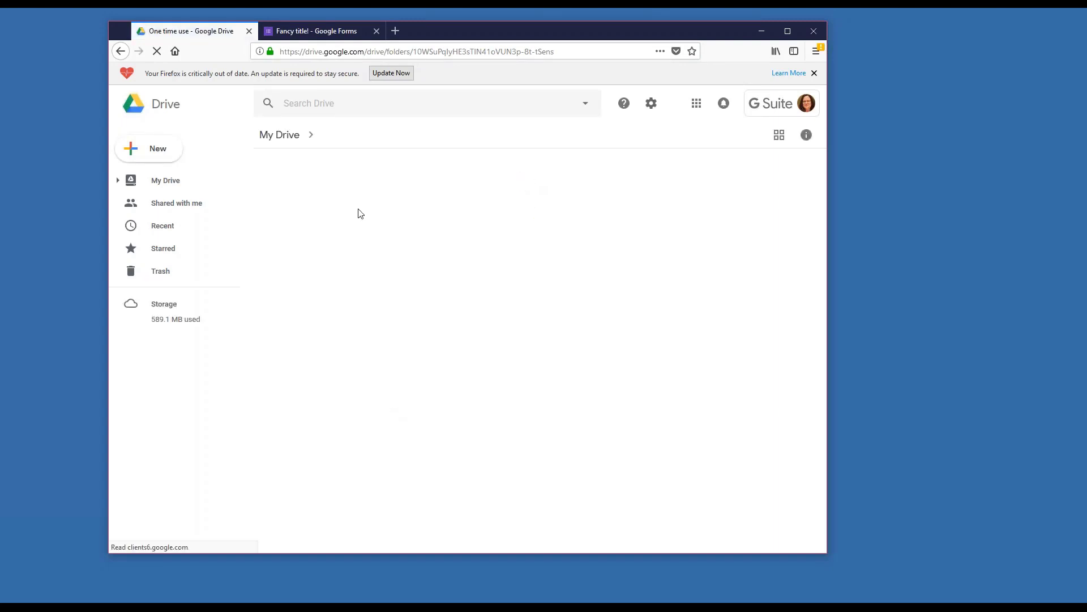
{"action": "double_click", "coordinate": [323, 218]}
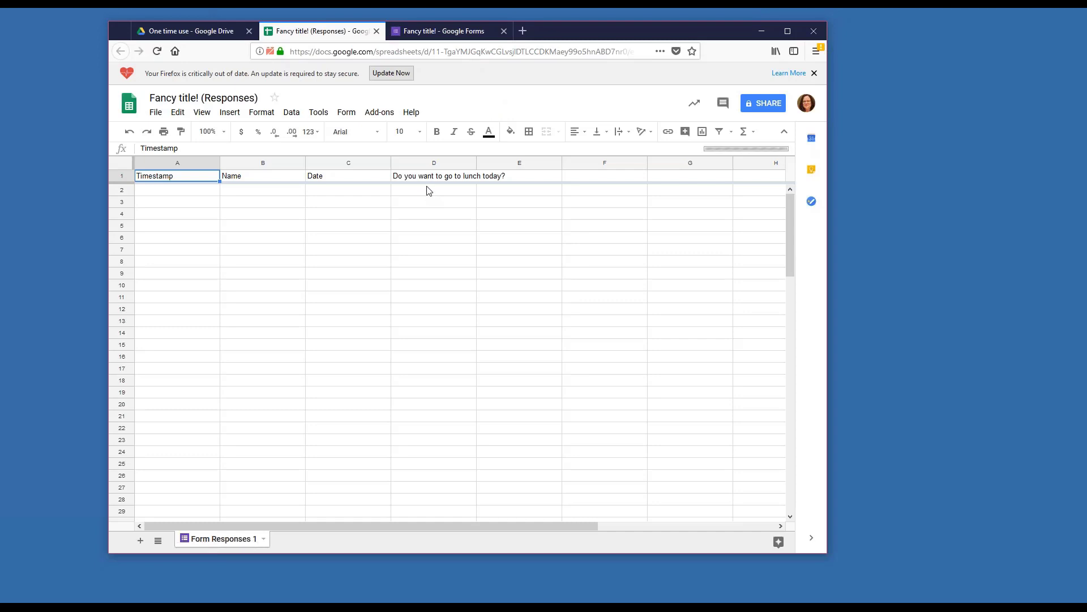
Return to the form's questions, review them along with the general settings, and leave the settings without saving
{"action": "left_click", "coordinate": [444, 33]}
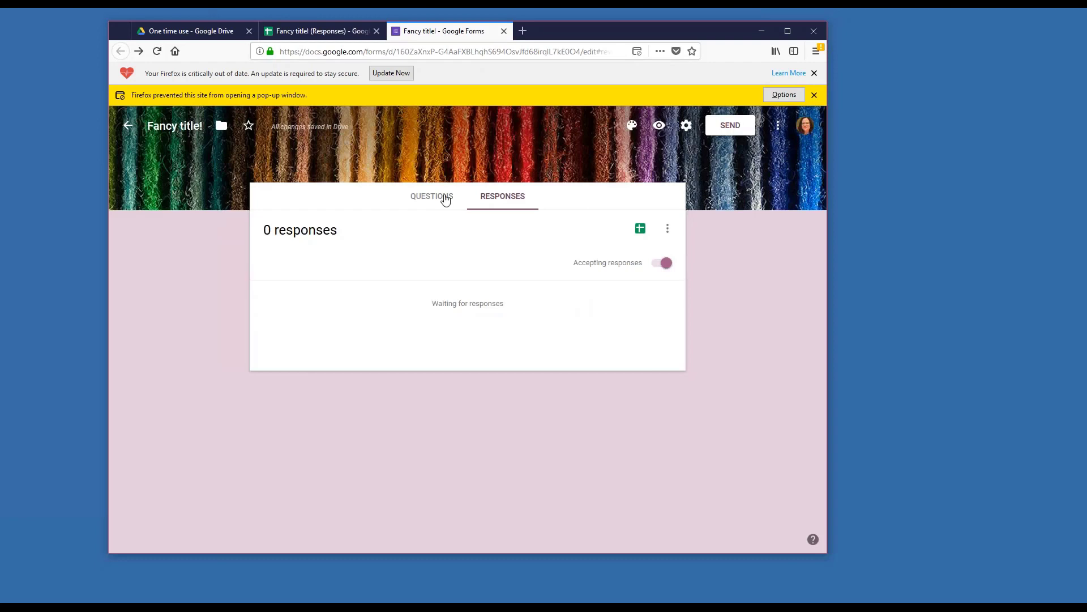
{"action": "left_click", "coordinate": [444, 199]}
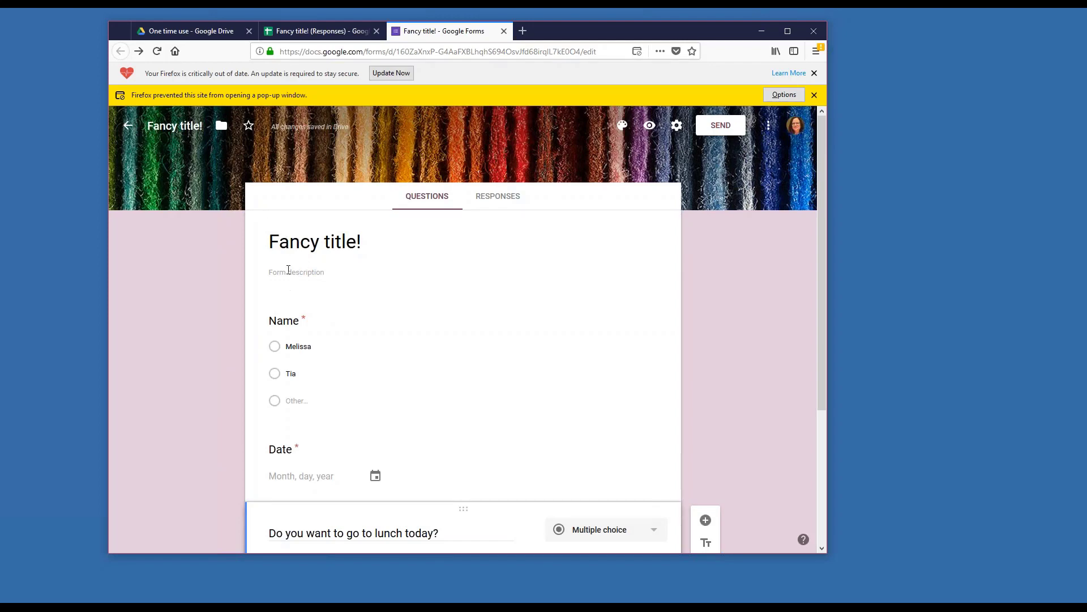
{"action": "scroll", "coordinate": [328, 366], "scroll_direction": "down", "scroll_amount": 2}
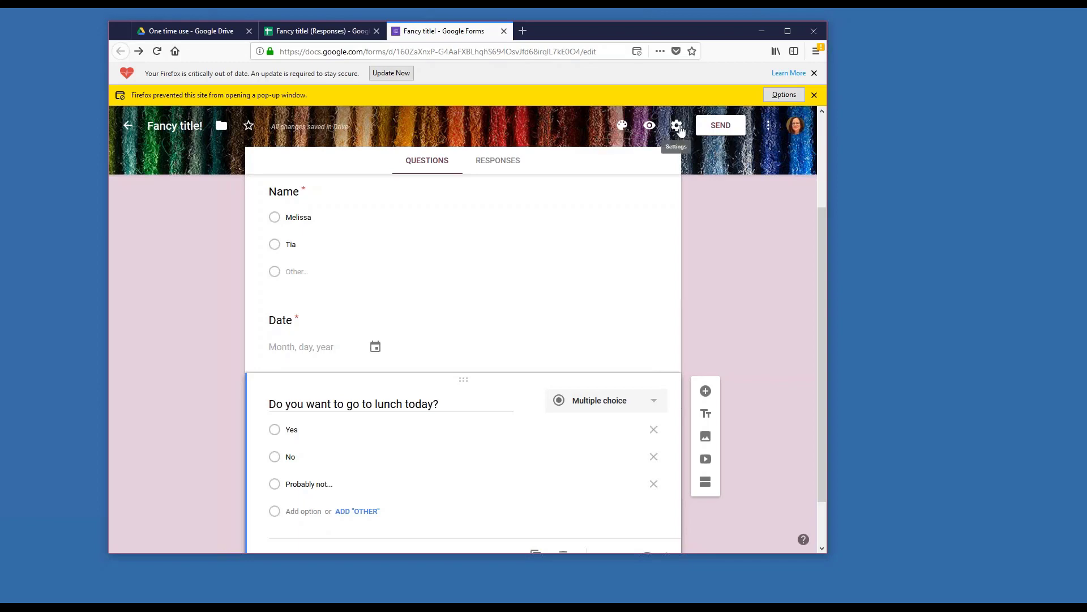
{"action": "left_click", "coordinate": [679, 128]}
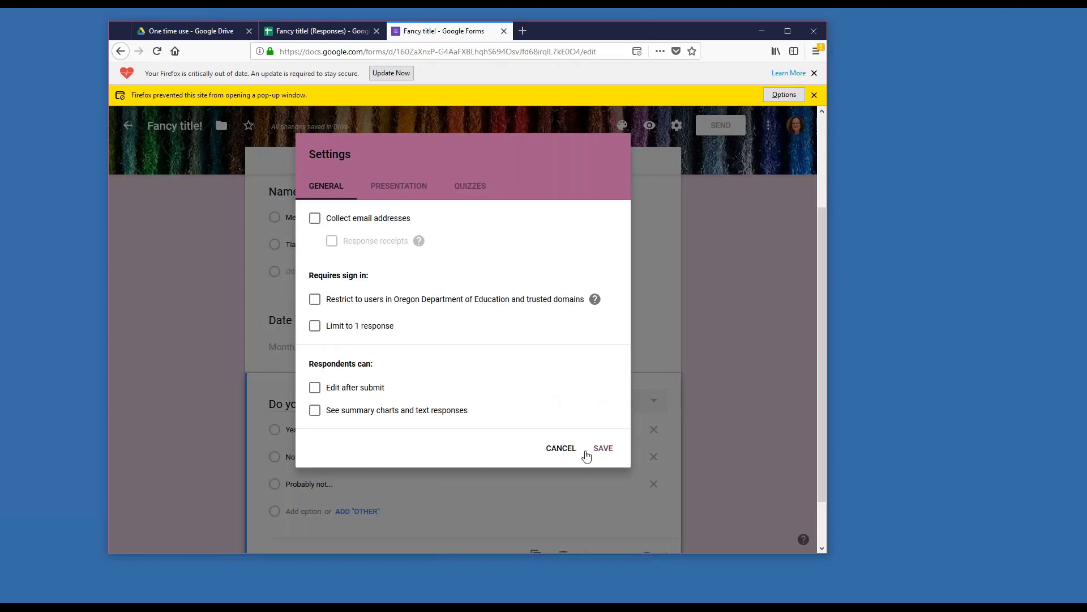
{"action": "left_click", "coordinate": [555, 451]}
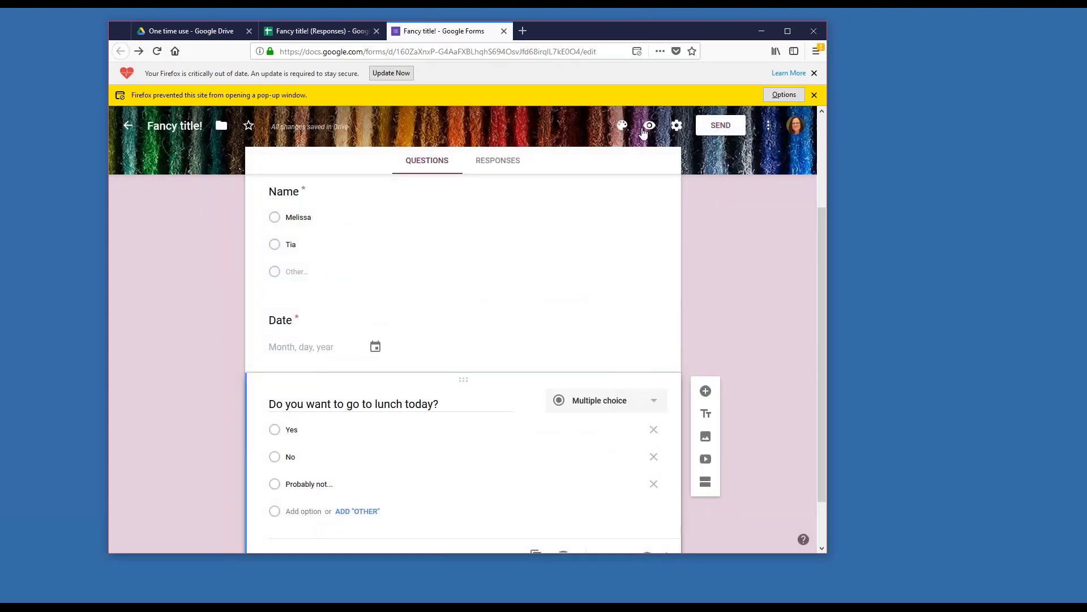
Open the form preview again and select its full web address
{"action": "left_click", "coordinate": [650, 126]}
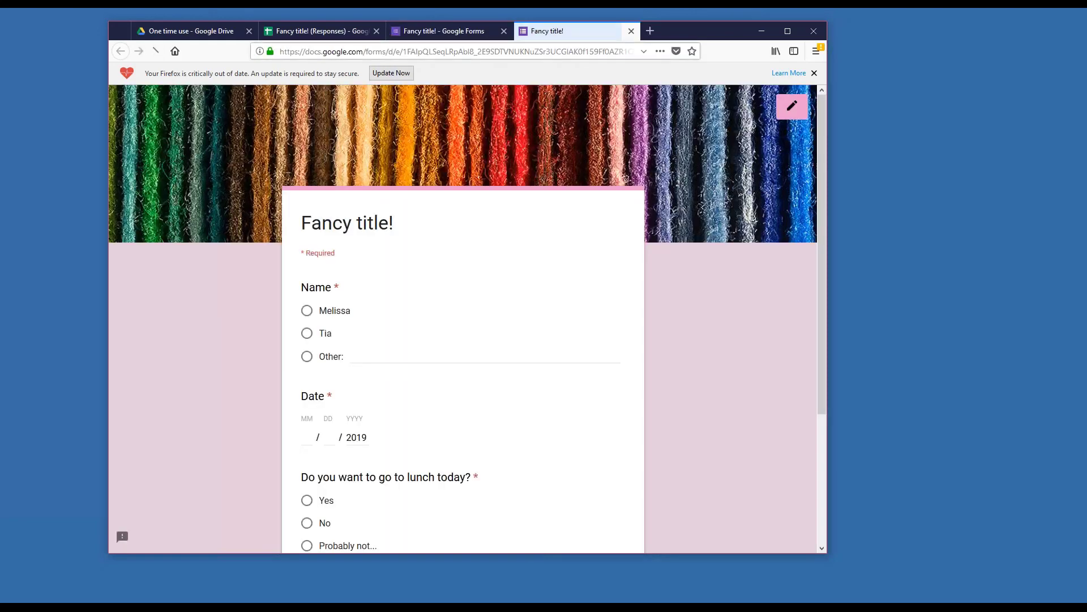
{"action": "left_click", "coordinate": [381, 51]}
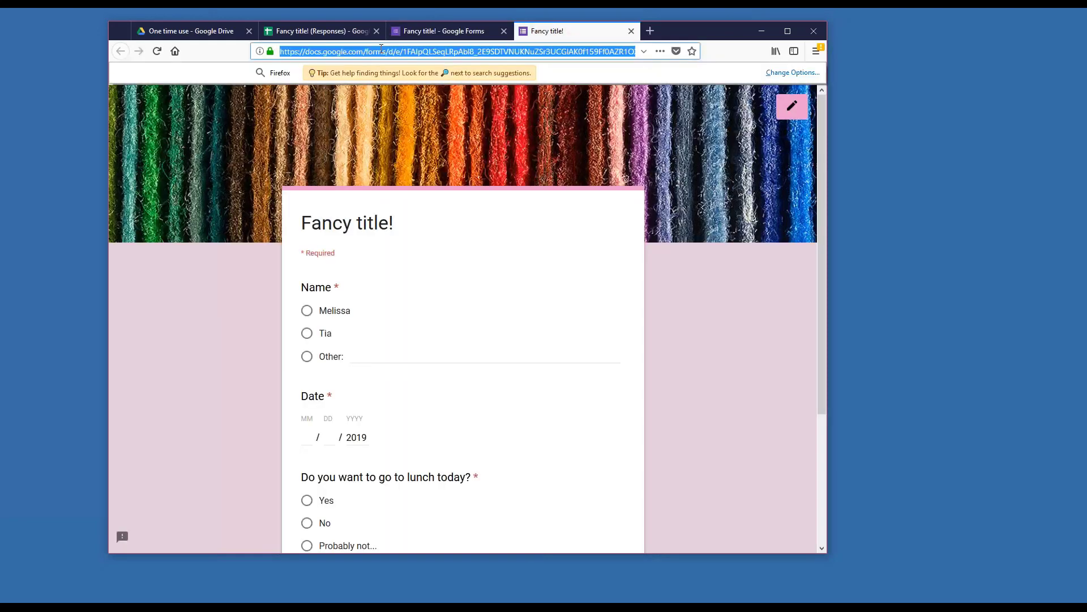